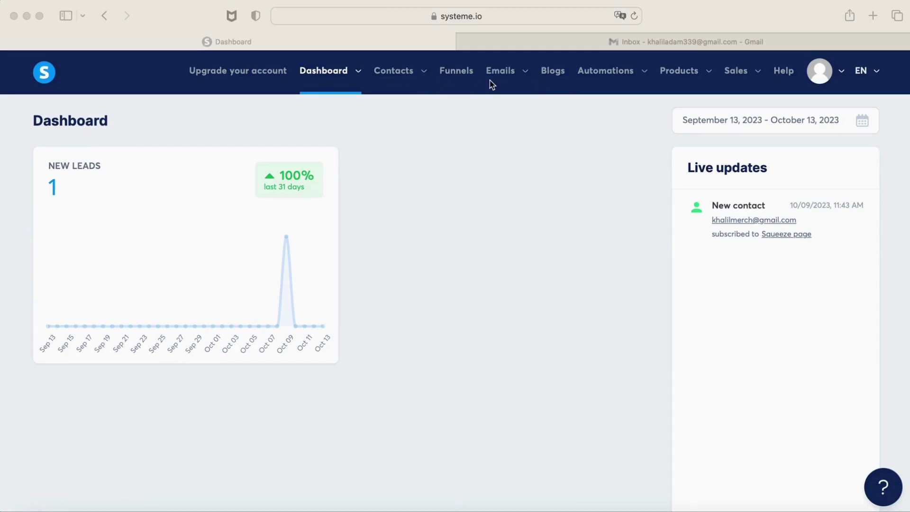
Open the Email Marketing campaign from Emails > Campaigns and review its ten emails.
left_click(504, 74)
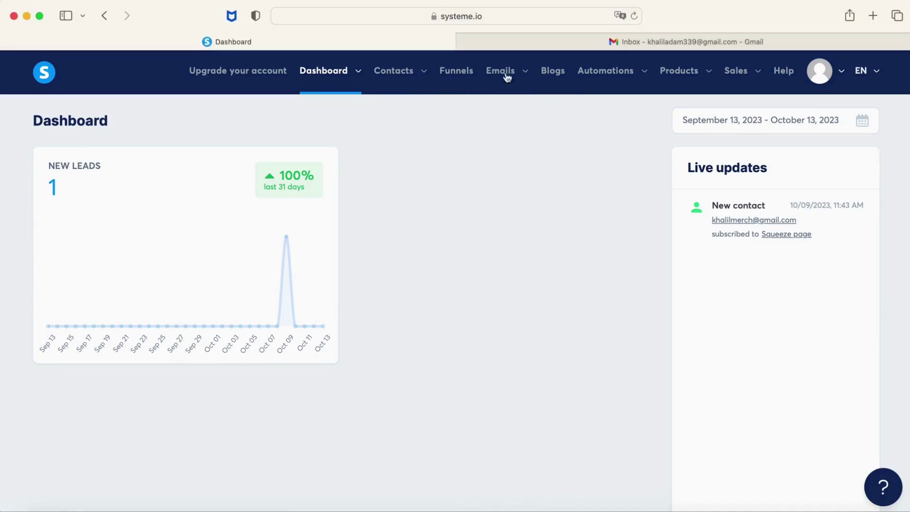
left_click(507, 123)
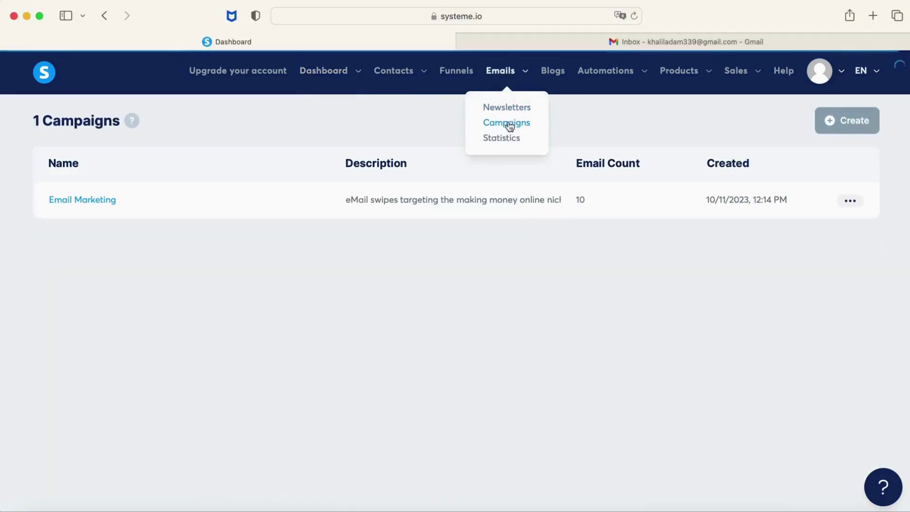
left_click(98, 192)
scroll(99, 197, "down", 2)
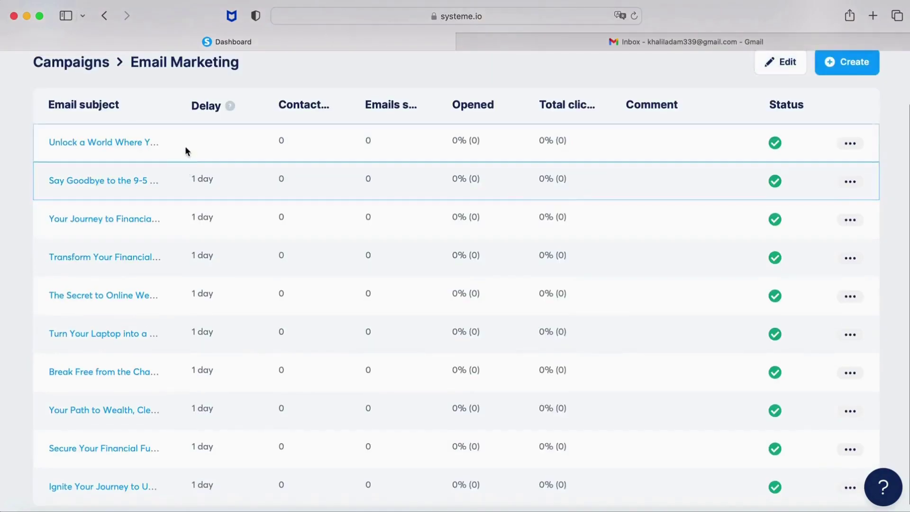
scroll(178, 297, "down", 1)
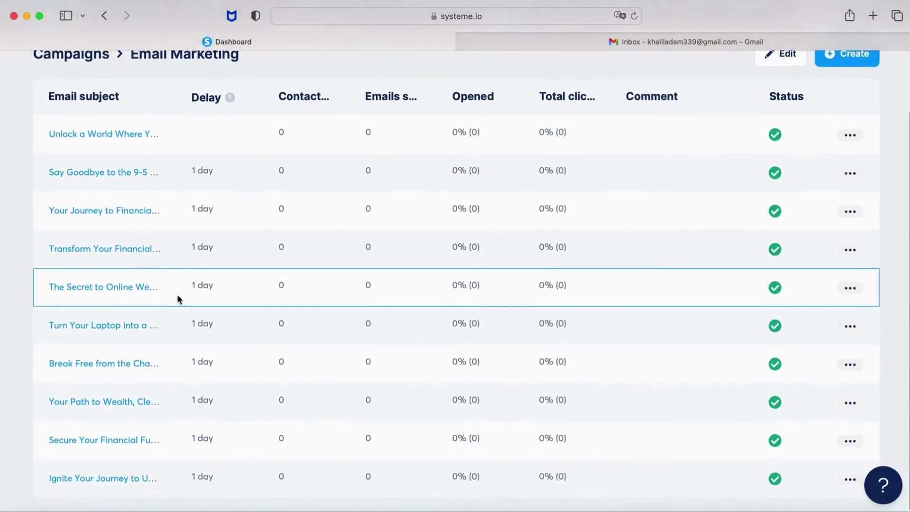
scroll(177, 294, "up", 2)
left_click(141, 194)
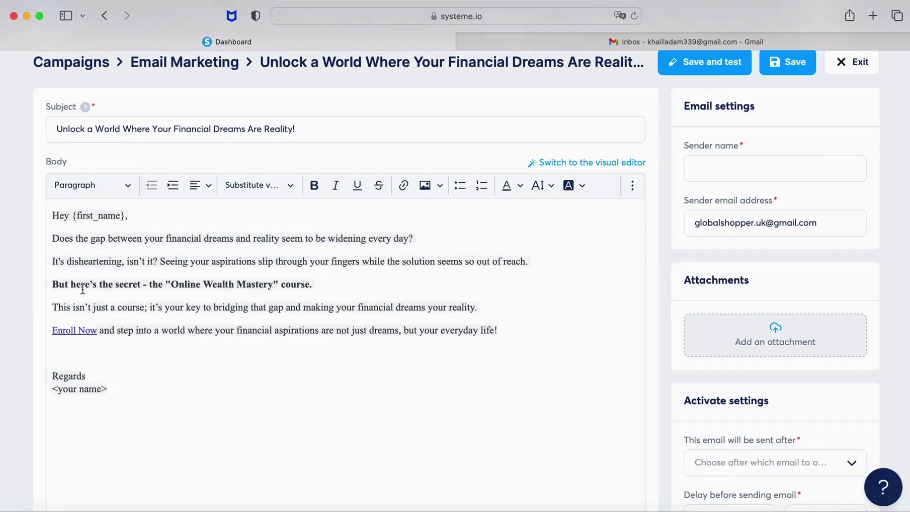
left_click_drag(52, 286, 327, 289)
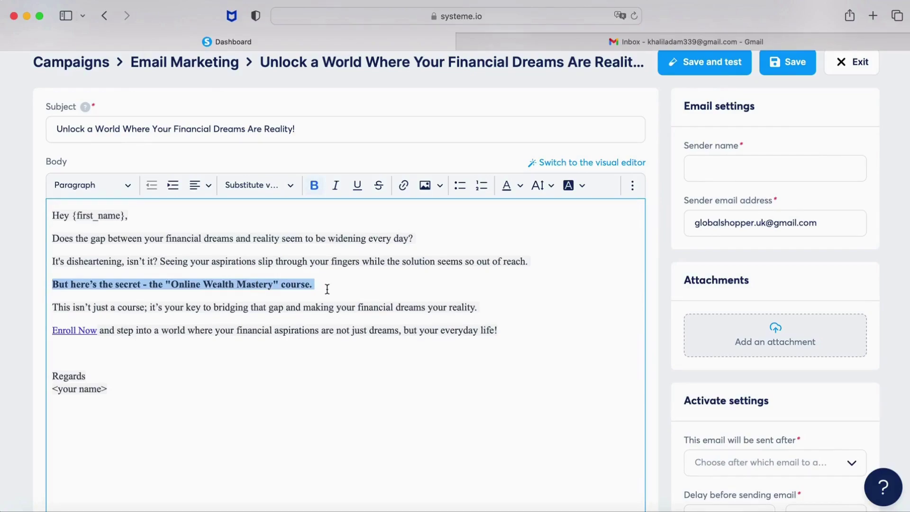
left_click(182, 330)
left_click(98, 331)
left_click_drag(98, 331, 53, 330)
left_click(67, 328)
double_click(68, 328)
left_click_drag(97, 330, 53, 331)
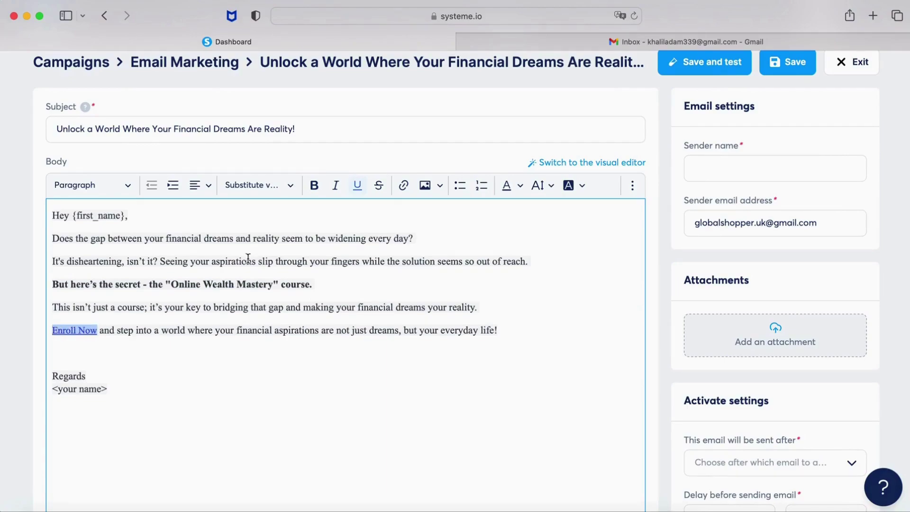
left_click(404, 186)
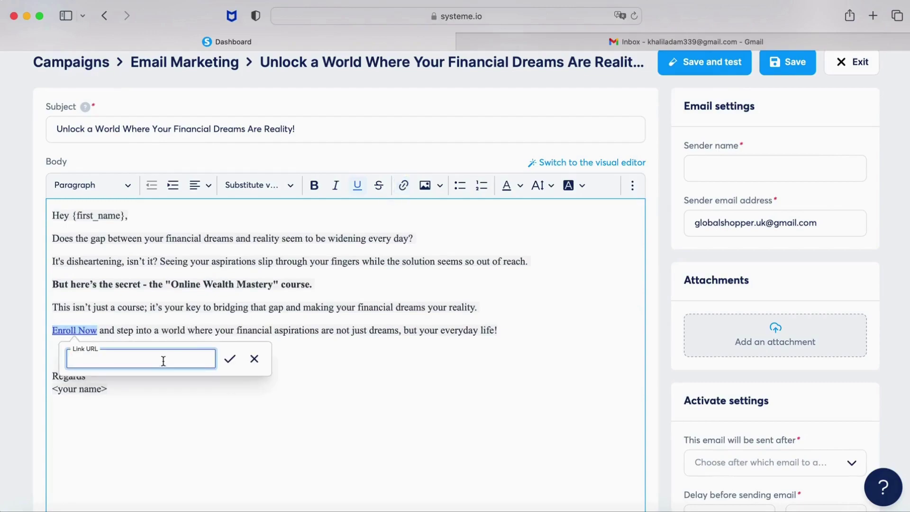
scroll(795, 217, "down", 6)
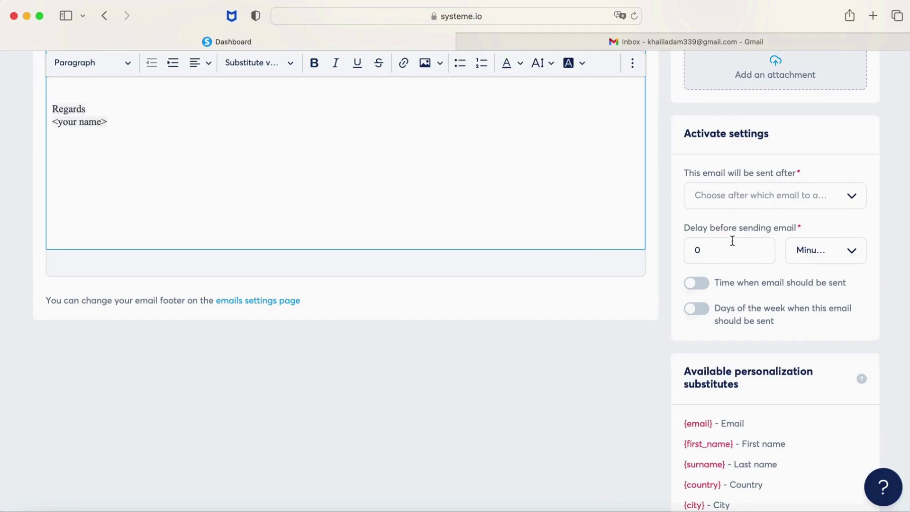
scroll(729, 250, "up", 7)
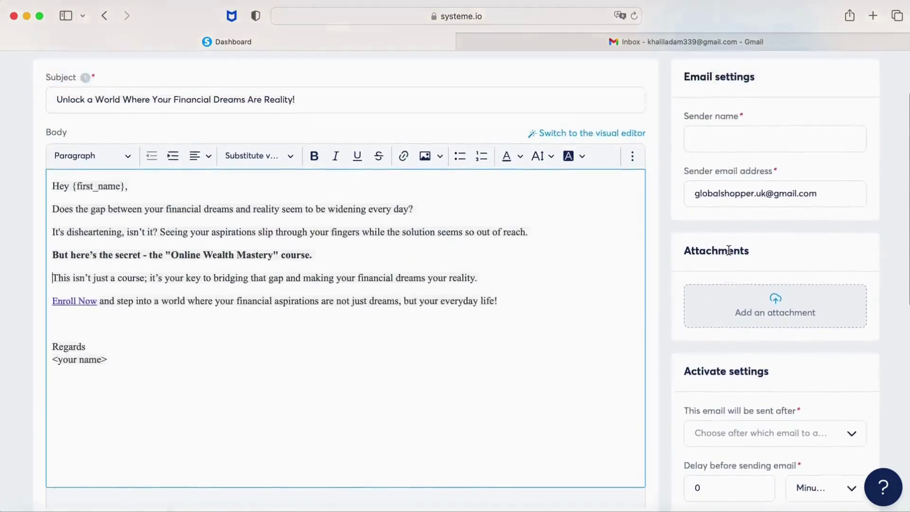
left_click(856, 114)
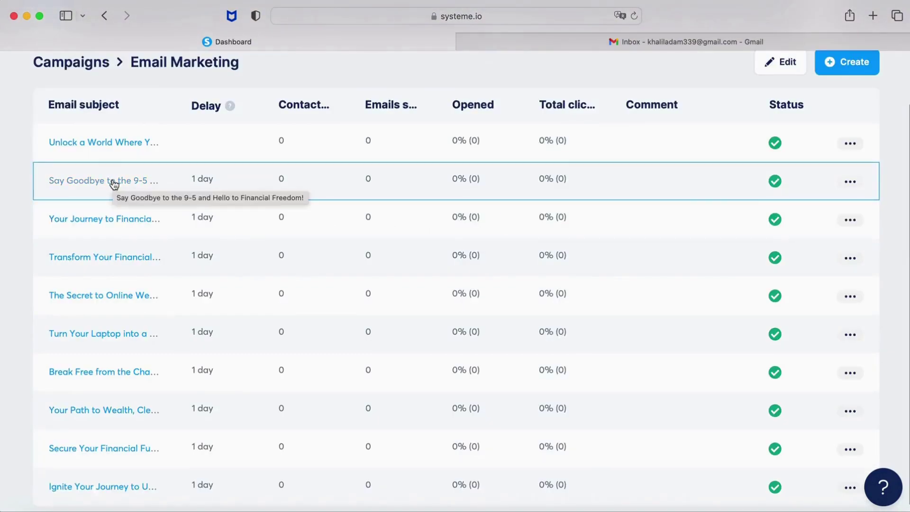
left_click(114, 182)
scroll(351, 262, "down", 2)
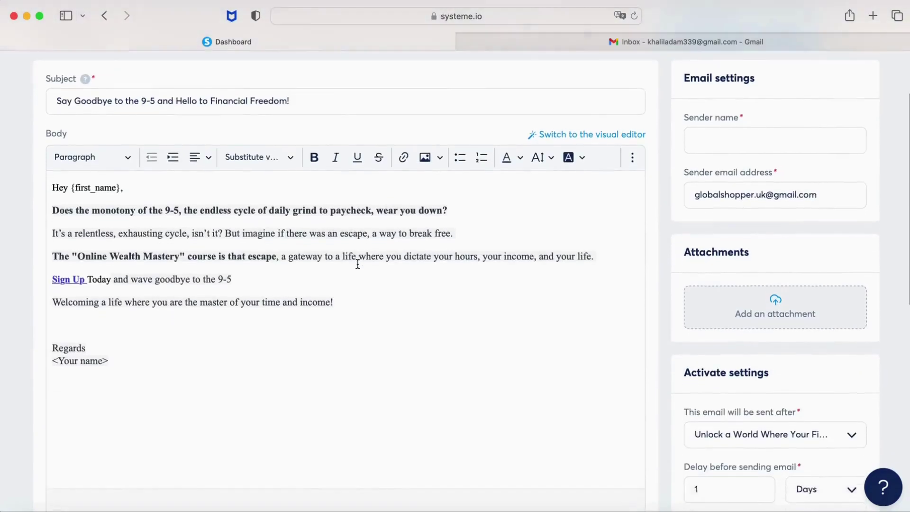
scroll(358, 264, "down", 3)
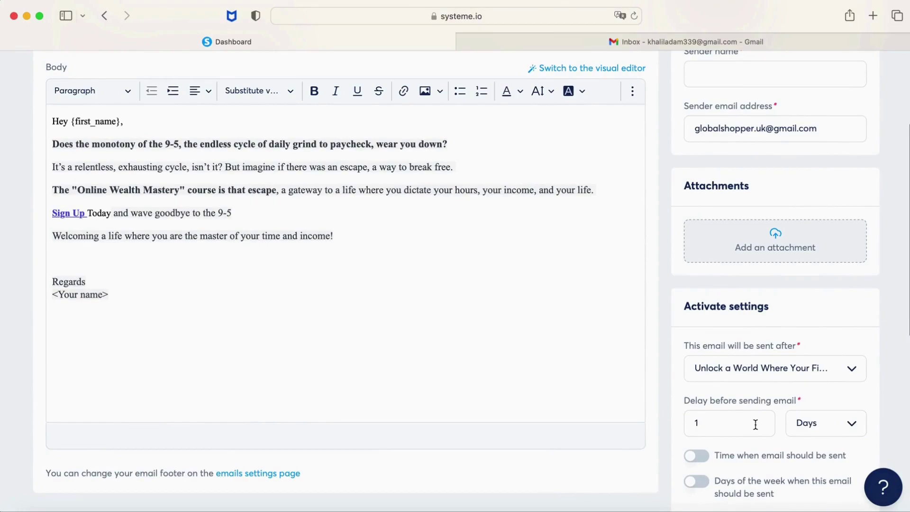
scroll(756, 424, "down", 1)
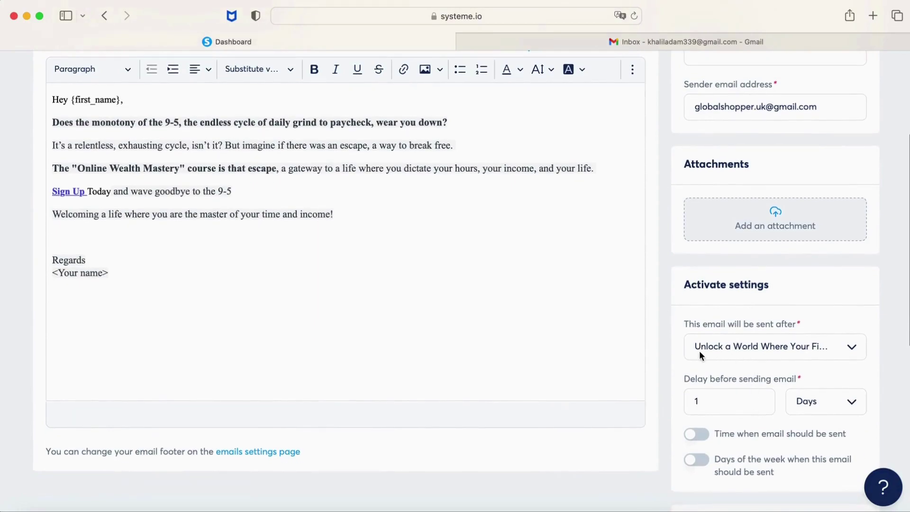
left_click(852, 344)
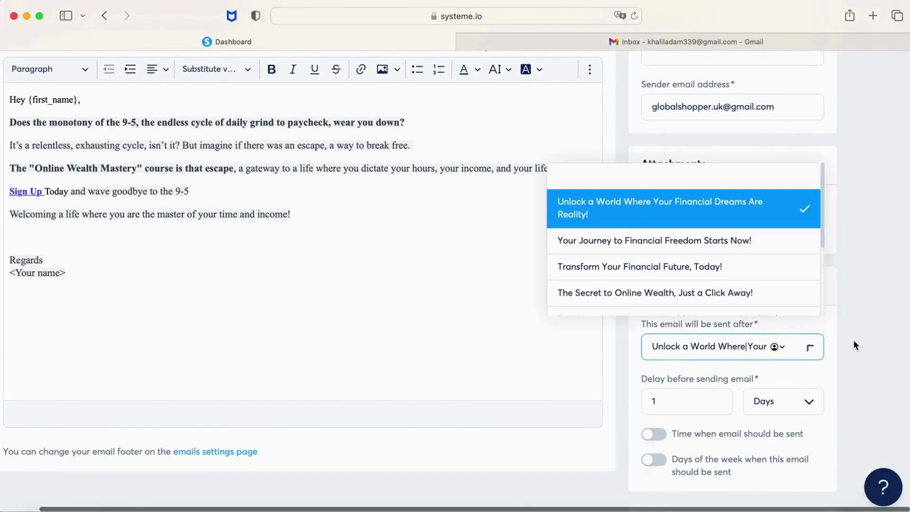
left_click(889, 295)
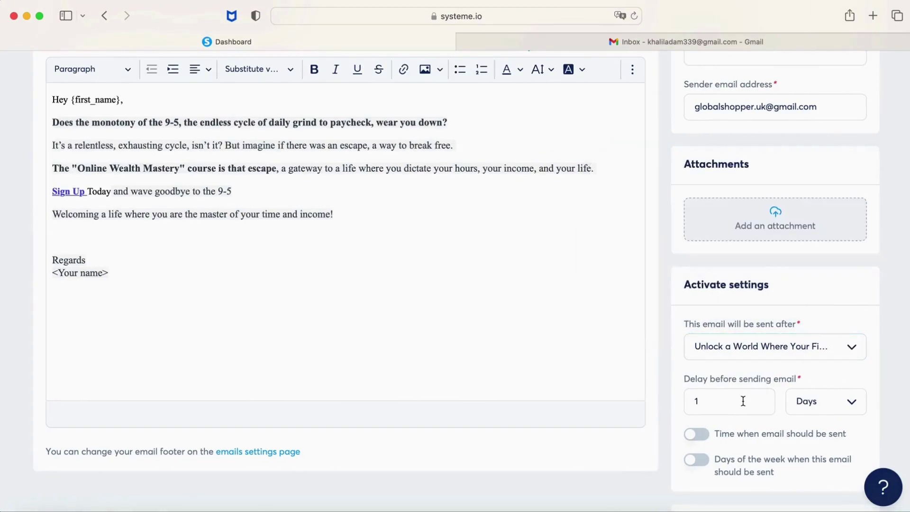
scroll(536, 353, "up", 5)
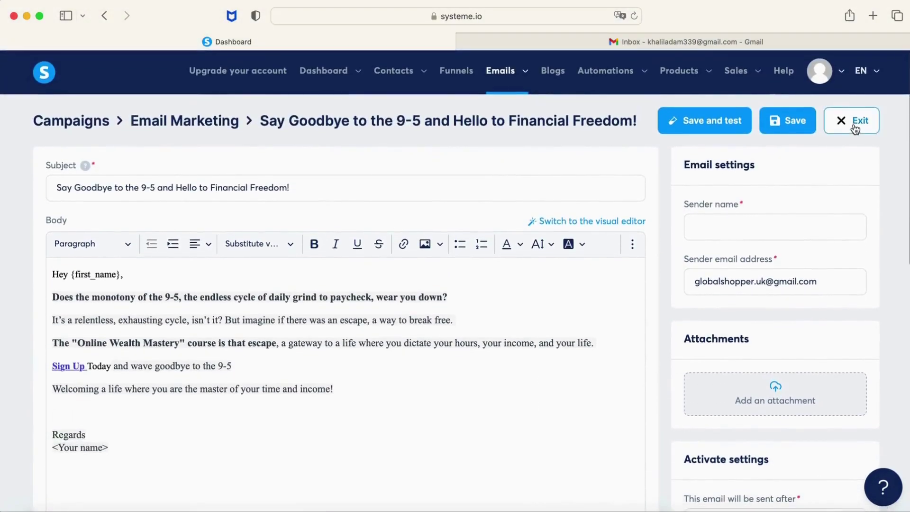
left_click(751, 236)
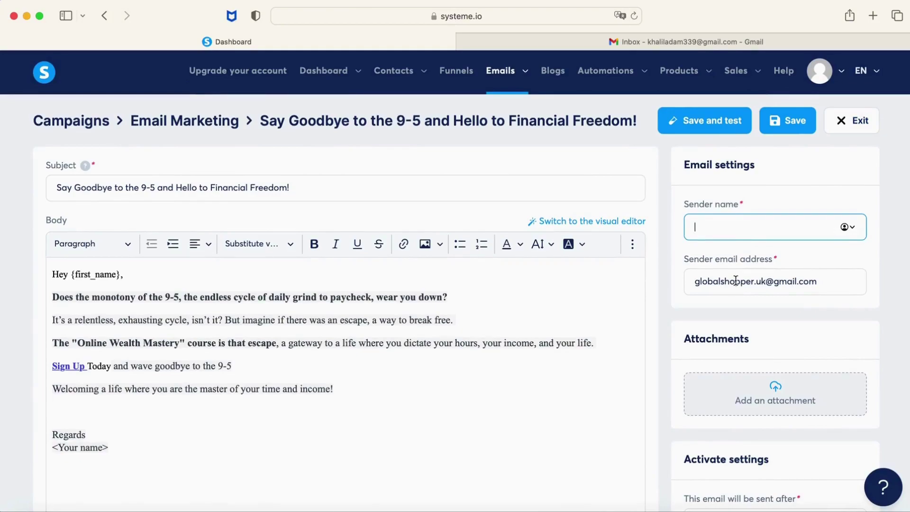
left_click(852, 133)
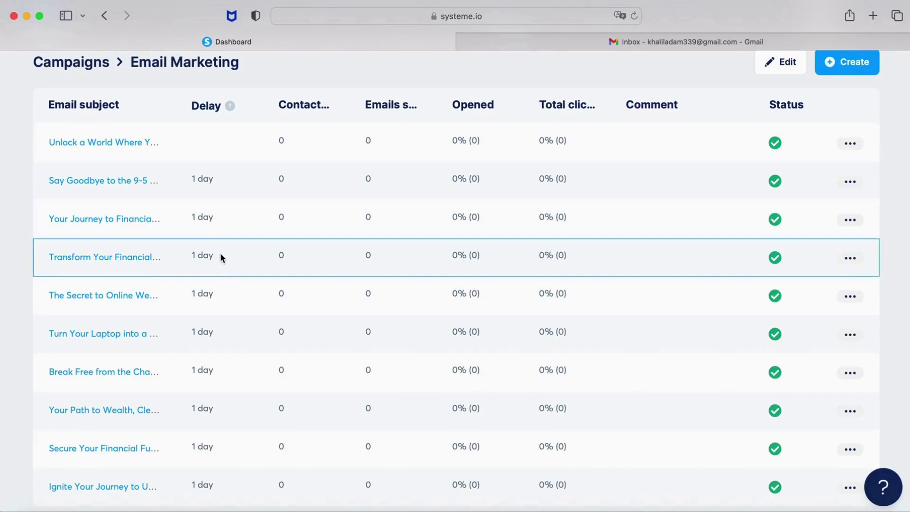
Create a campaign email with subject 'Welcome to my newsletter' and the sender's name, and save it.
left_click(352, 209)
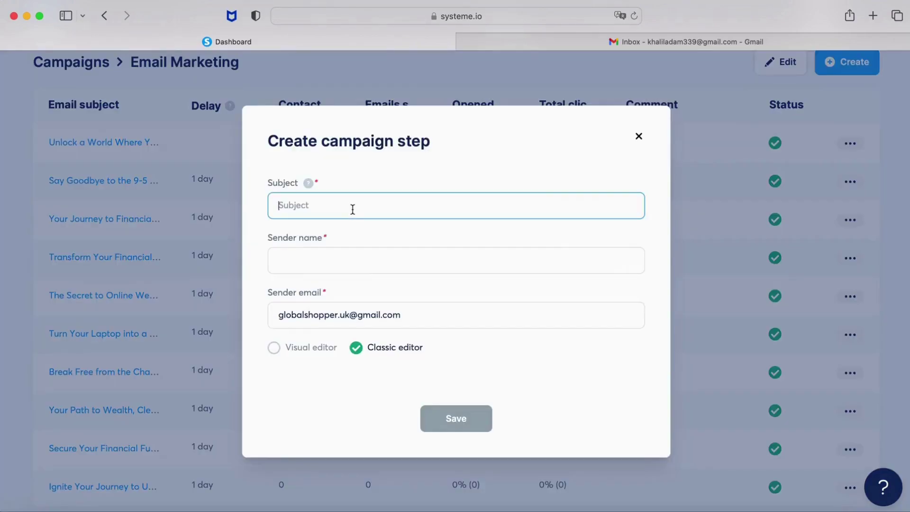
type("We")
type("lcome tomy")
key("BackSpace")
key("BackSpace")
type("my newsletter")
key("Tab")
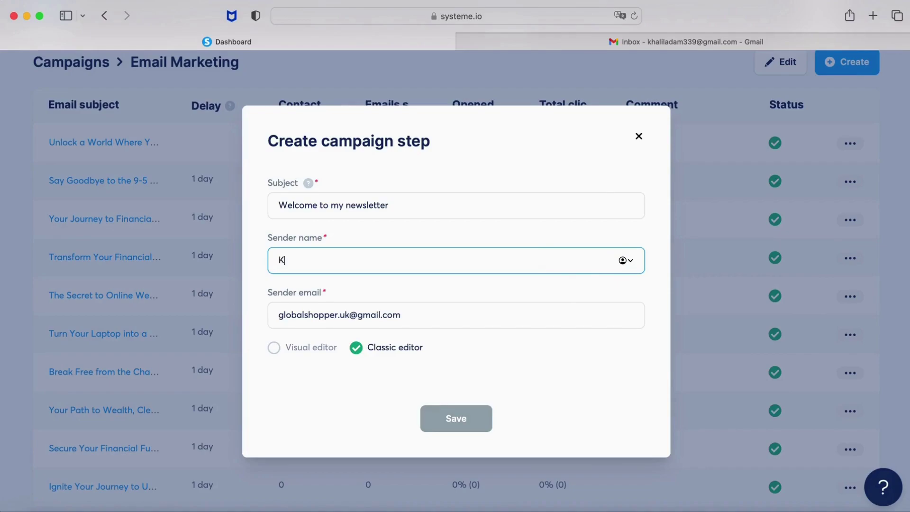
type("Khali")
key("Tab")
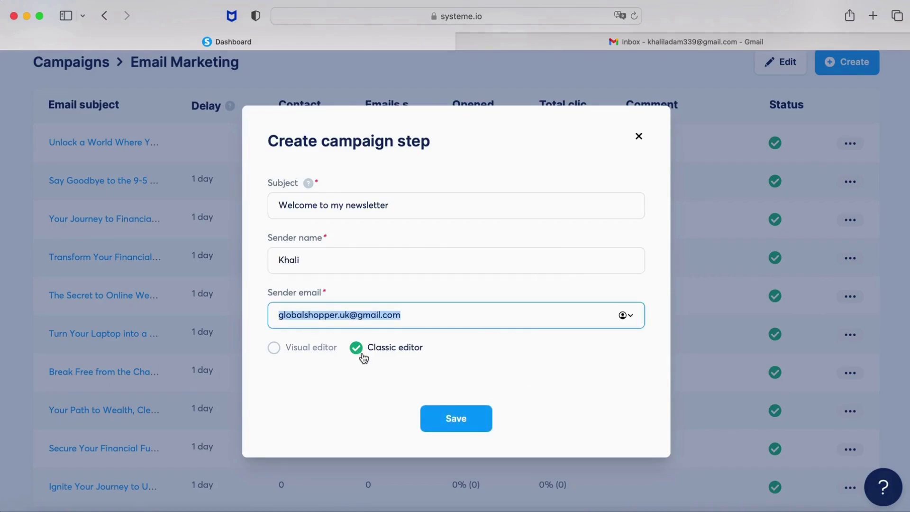
left_click(455, 416)
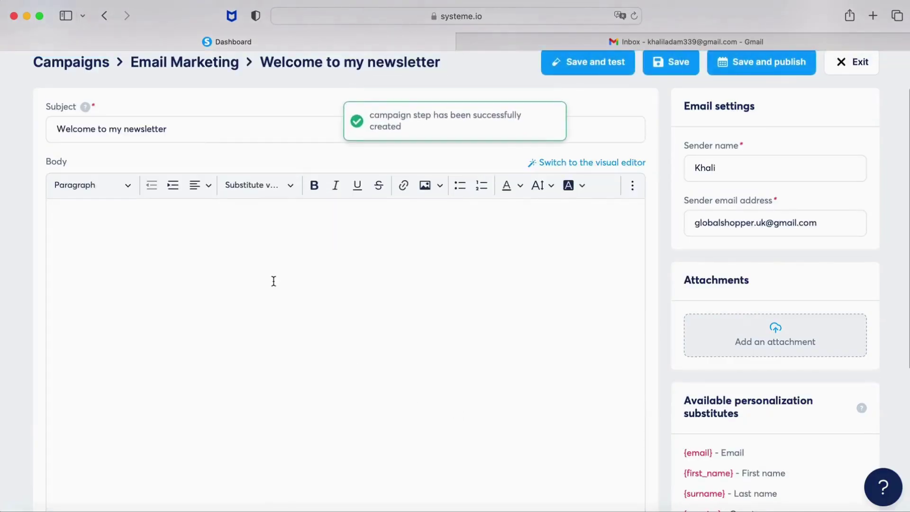
Start the email body with the greeting 'Hey {first_name},' using the first-name substitute.
left_click(273, 281)
type("Hey")
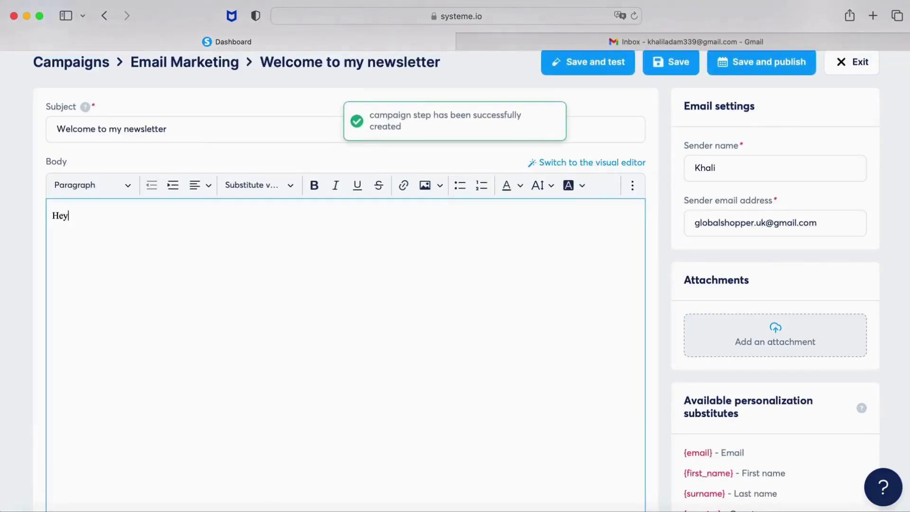
left_click(299, 185)
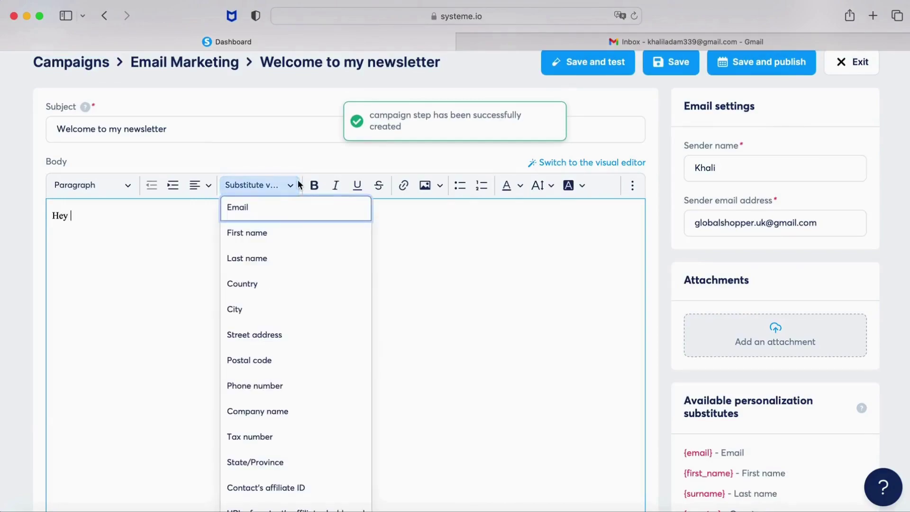
left_click(280, 228)
type(",")
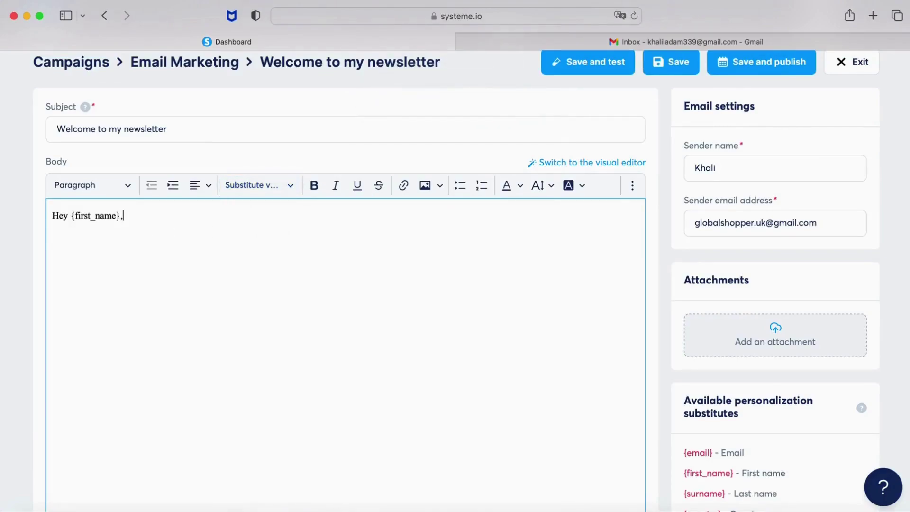
key("Return")
Add 'Thank you for downloading my .......' and 'Welcome to my newsletter' as separate paragraphs.
type("Welcome to my newsletete")
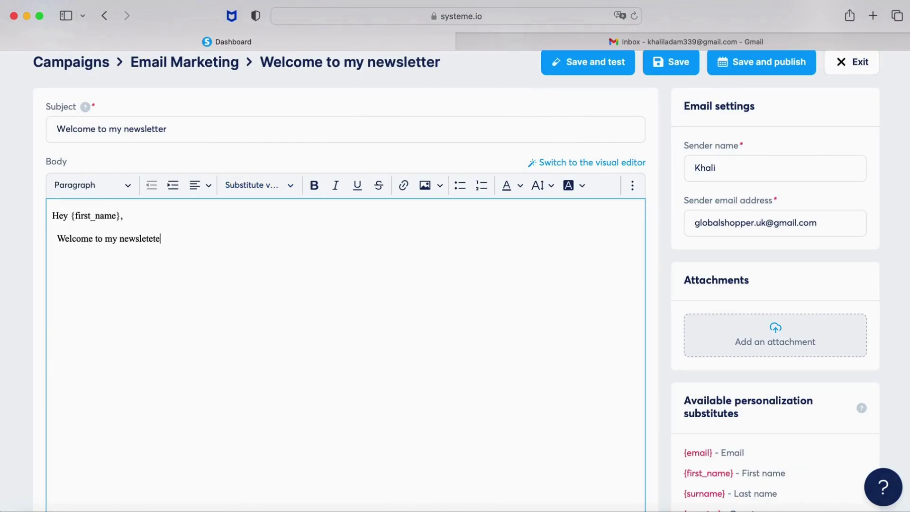
type("Thank ou")
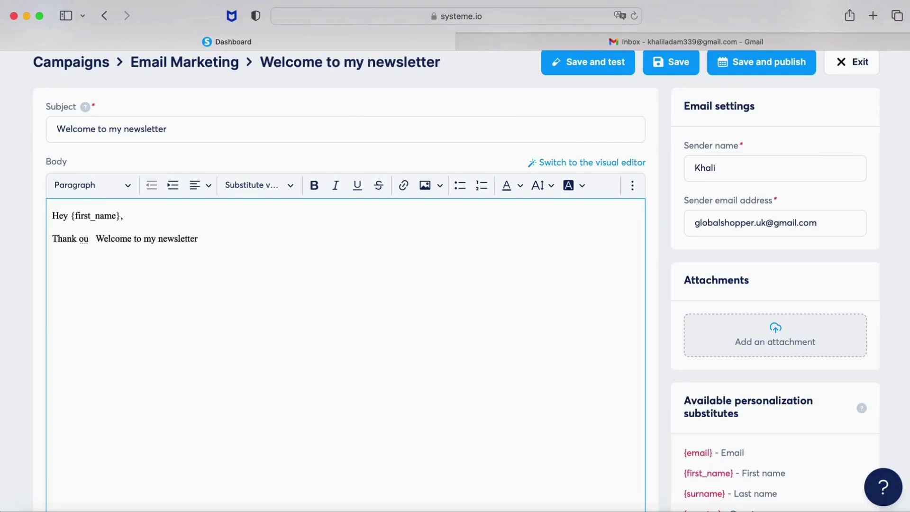
key("BackSpace")
key("BackSpace")
key("BackSpace")
type("gou f")
key("BackSpace")
key("BackSpace")
key("BackSpace")
key("BackSpace")
key("BackSpace")
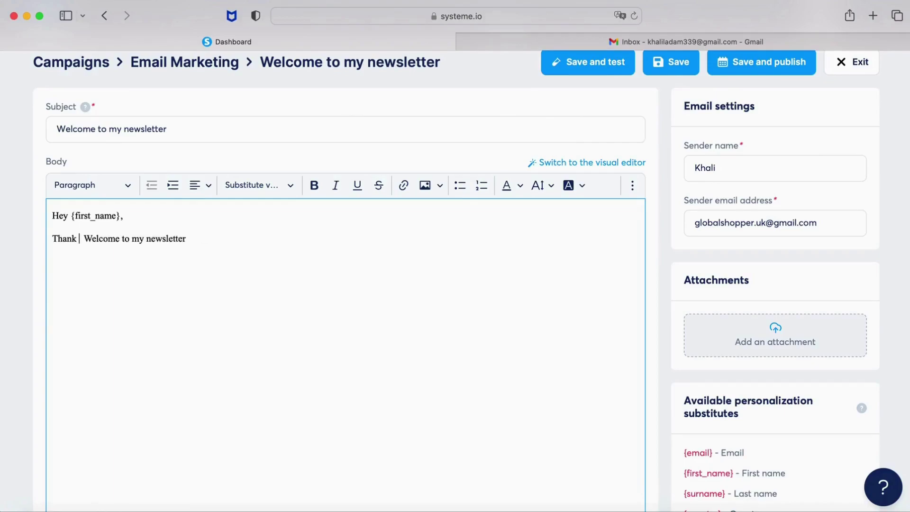
key("BackSpace")
key("BackSpace")
key("BackSpace")
key("BackSpace")
key("BackSpace")
key("BackSpace")
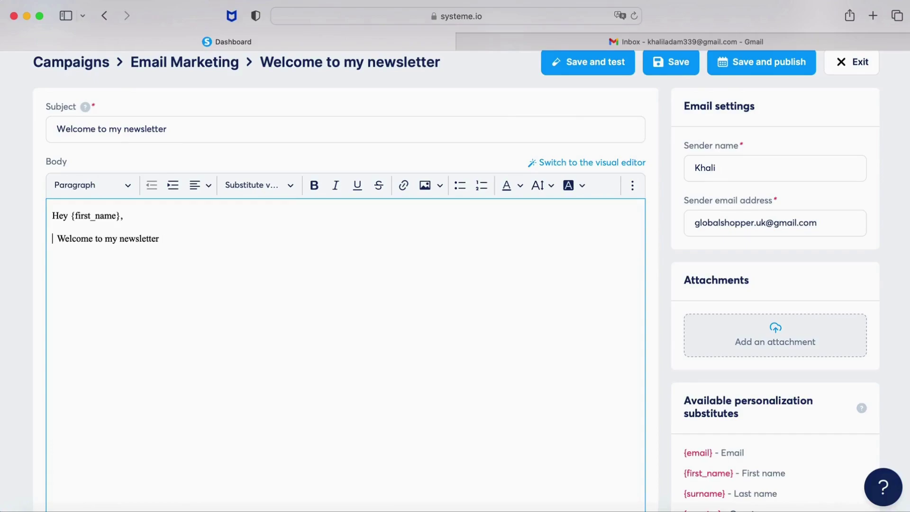
type("Thank you for ")
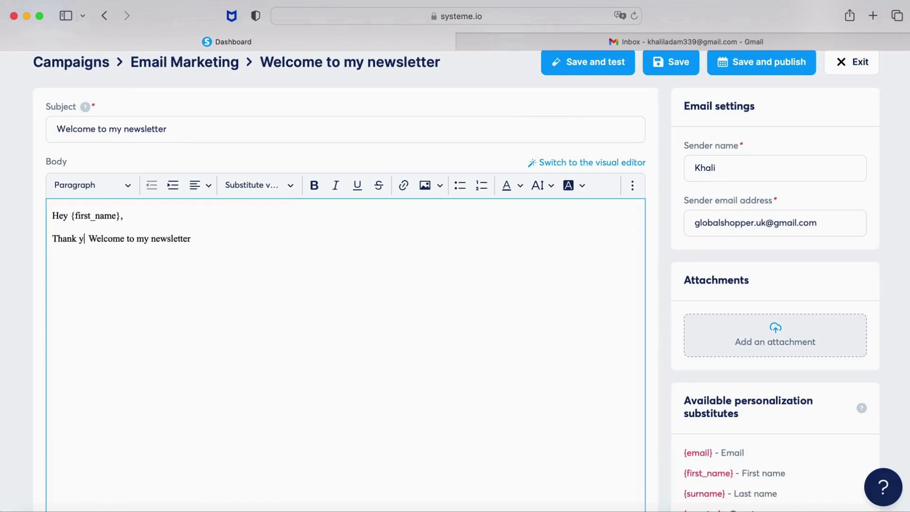
type("downloading ")
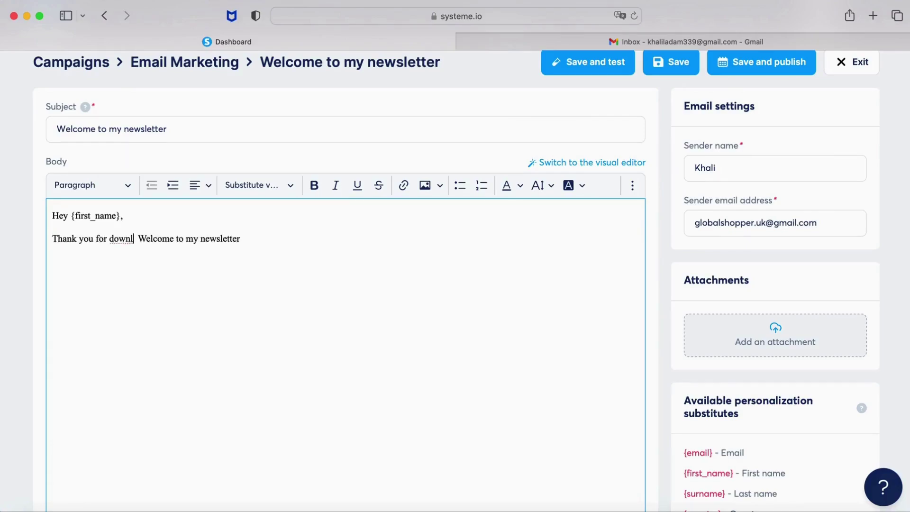
type("my .......")
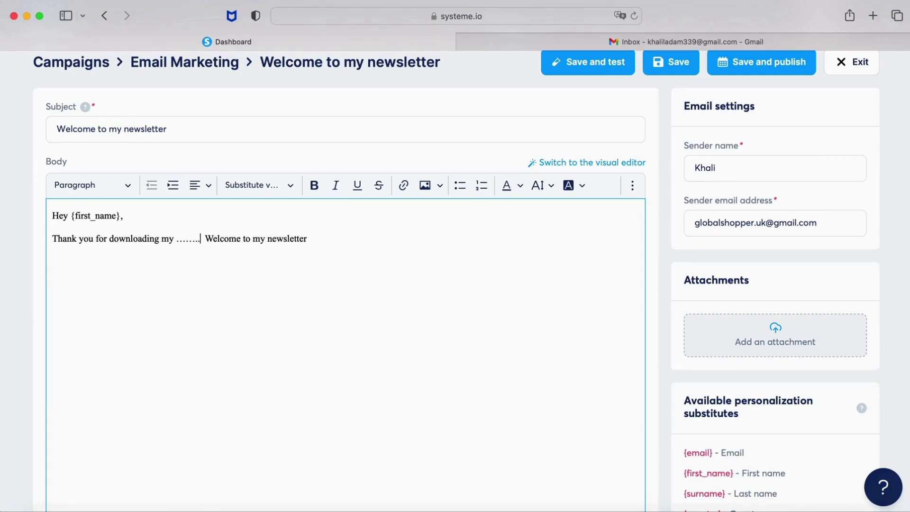
key("Return")
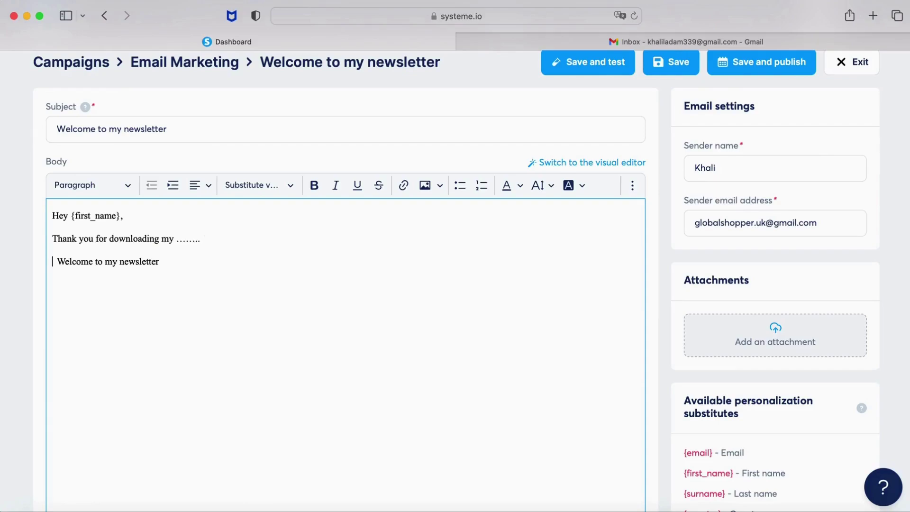
key("BackSpace")
key("Return")
Add a 'Regards' sign-off followed by the sender's name at the bottom.
left_click(159, 261)
key("Return")
key("Return")
type("Regards")
key("Return")
type("Khalil")
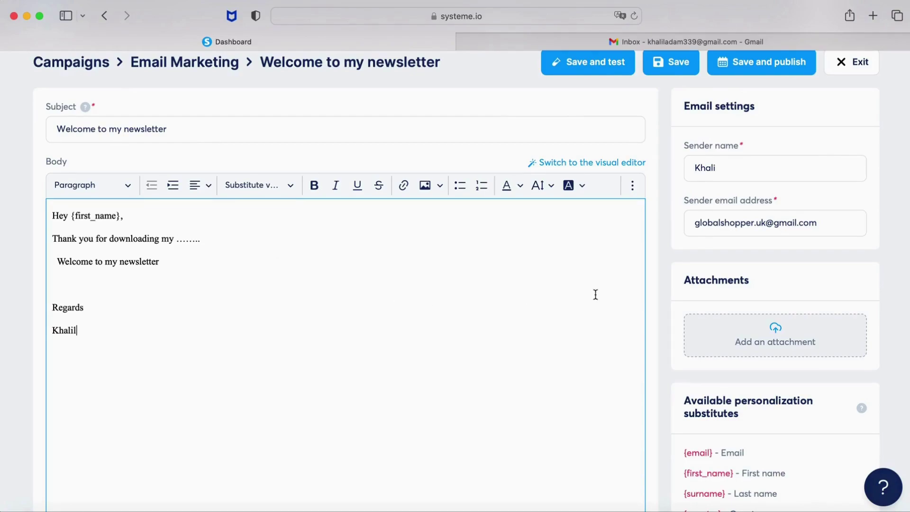
scroll(569, 284, "down", 5)
scroll(579, 294, "down", 4)
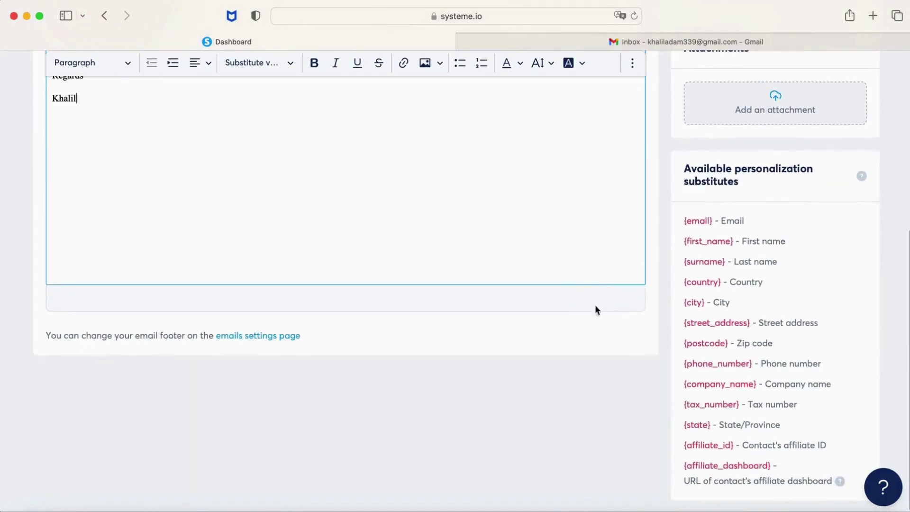
scroll(605, 322, "up", 12)
scroll(605, 322, "down", 1)
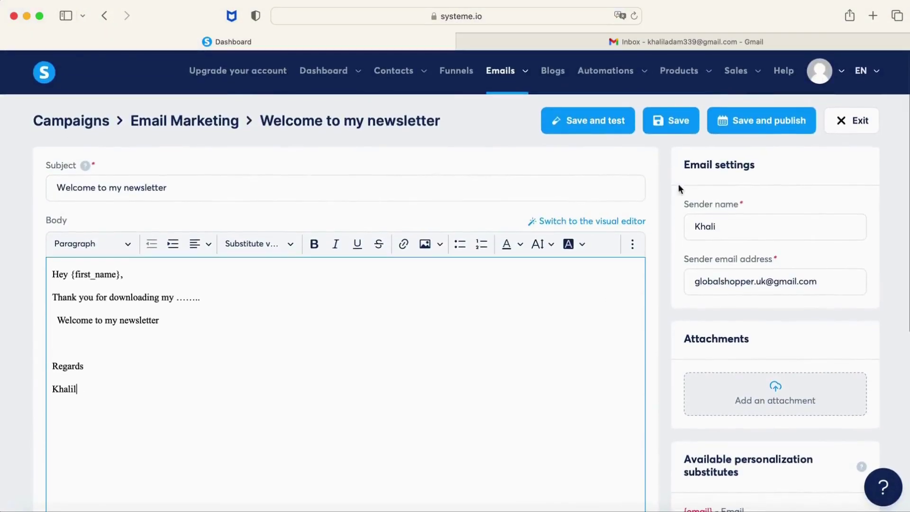
Activate the welcome email and return to the campaign's email list.
left_click(751, 124)
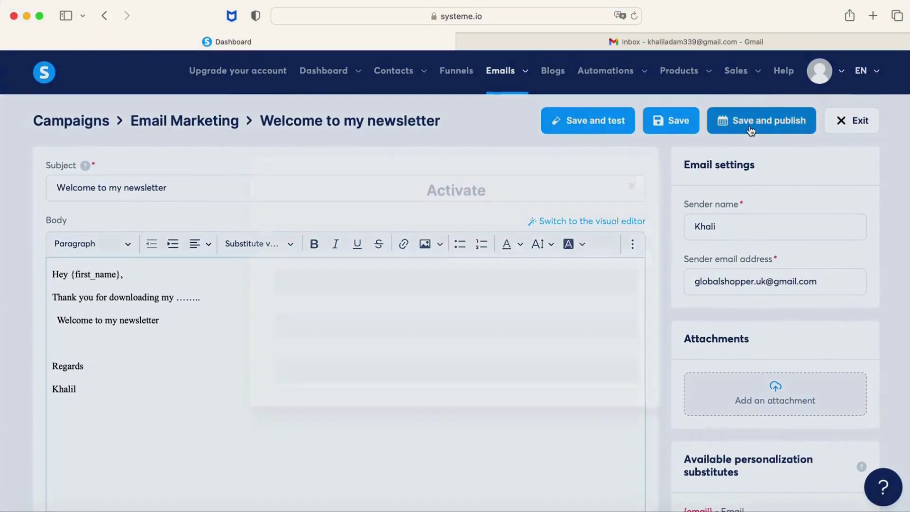
left_click(545, 240)
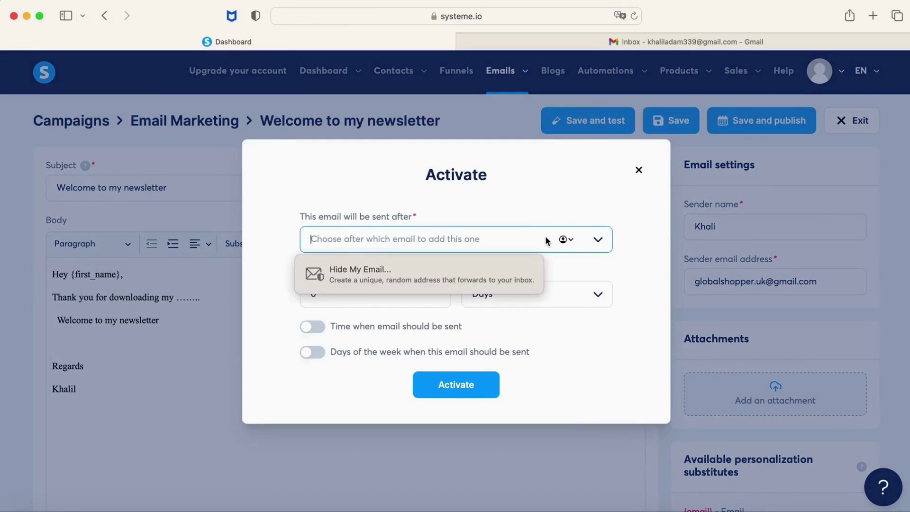
left_click(545, 235)
left_click(547, 189)
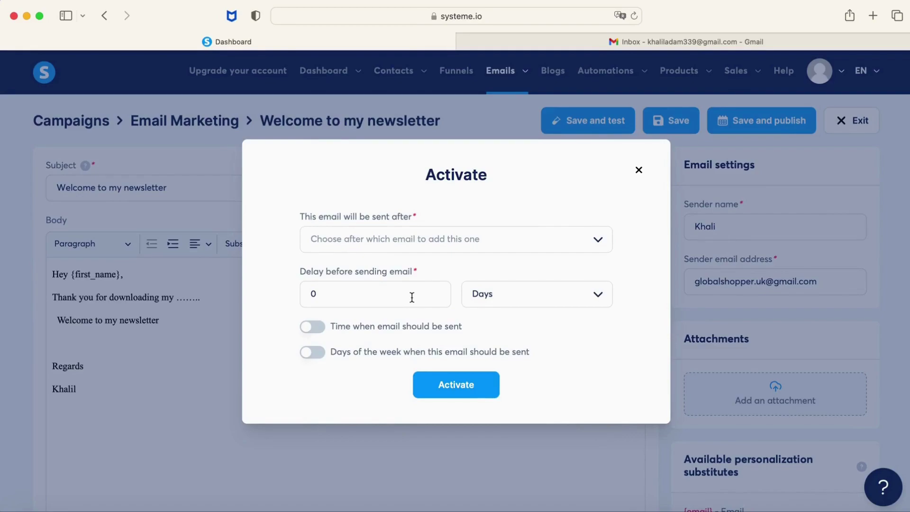
left_click(468, 395)
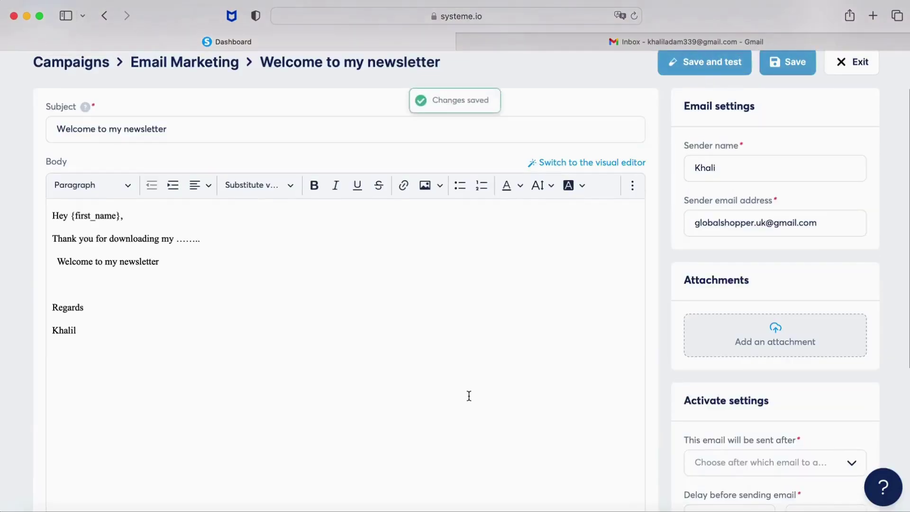
left_click(861, 69)
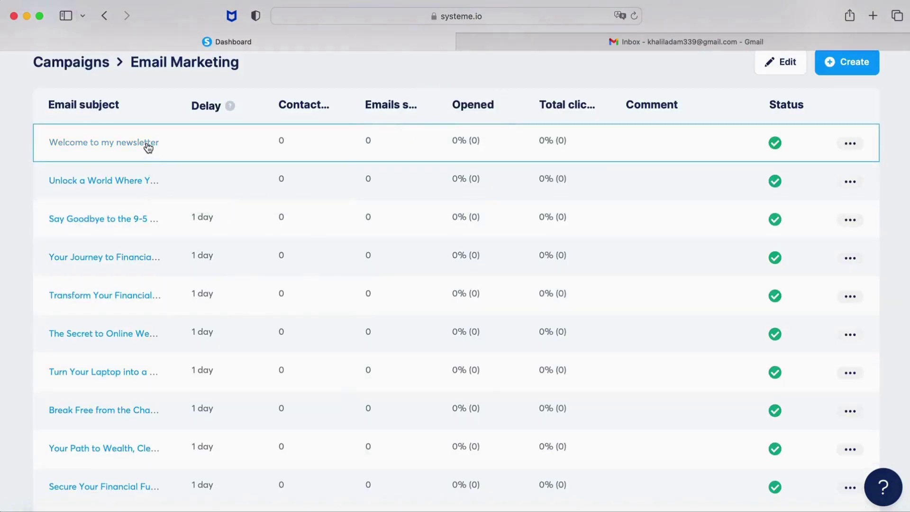
left_click(138, 187)
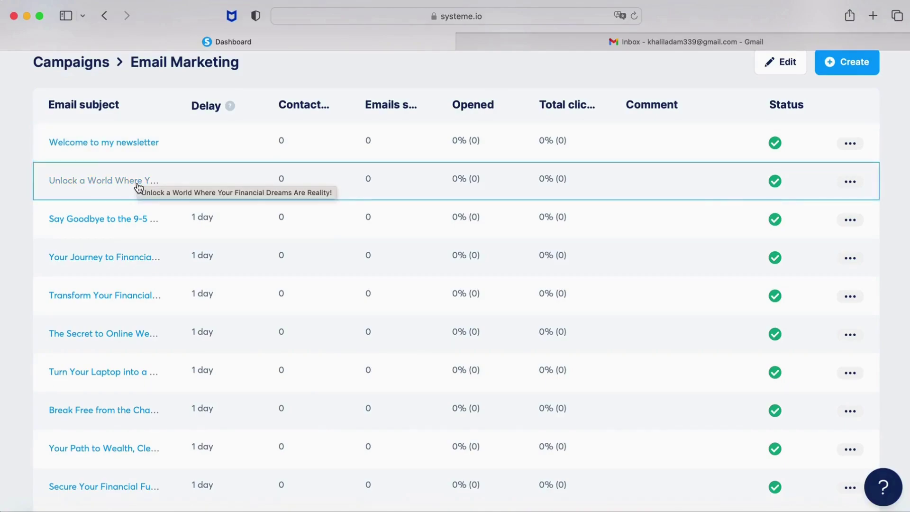
Schedule the Financial Dreams email to send 1 day after 'Welcome to my newsletter'.
left_click(139, 187)
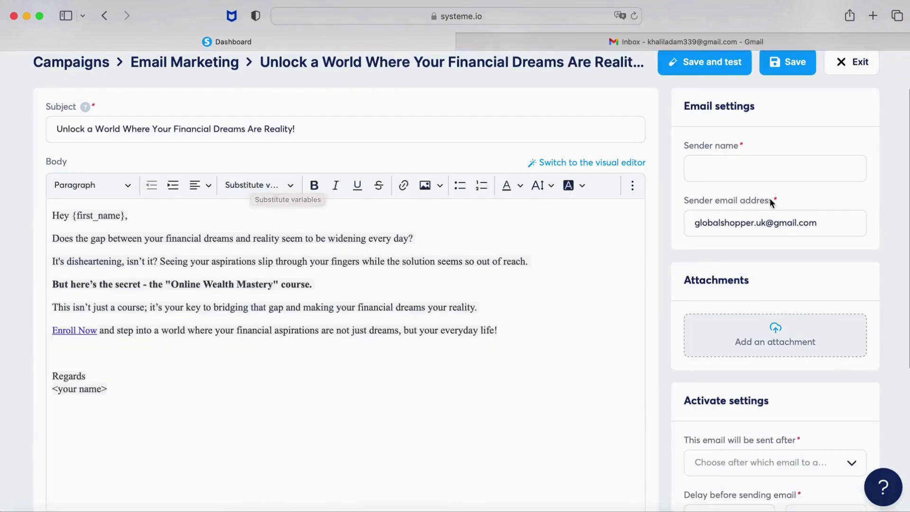
scroll(777, 218, "down", 10)
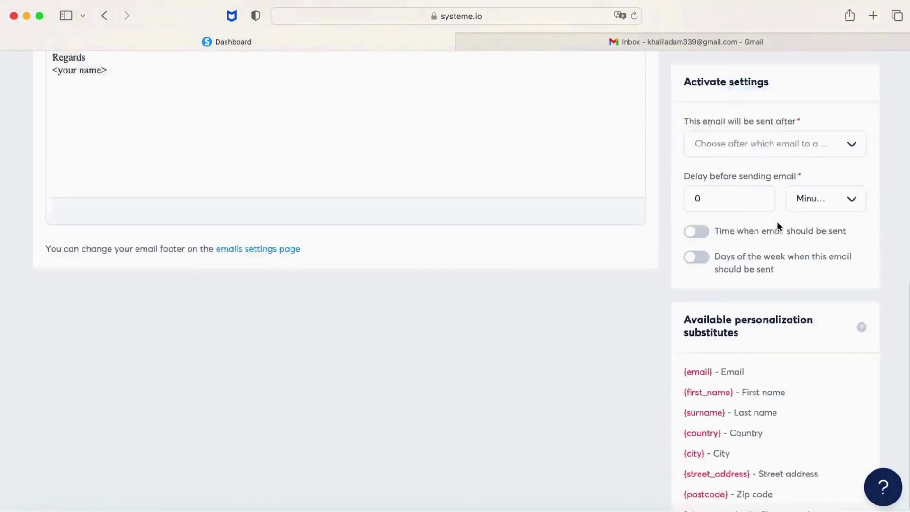
scroll(813, 235, "up", 10)
scroll(812, 246, "down", 3)
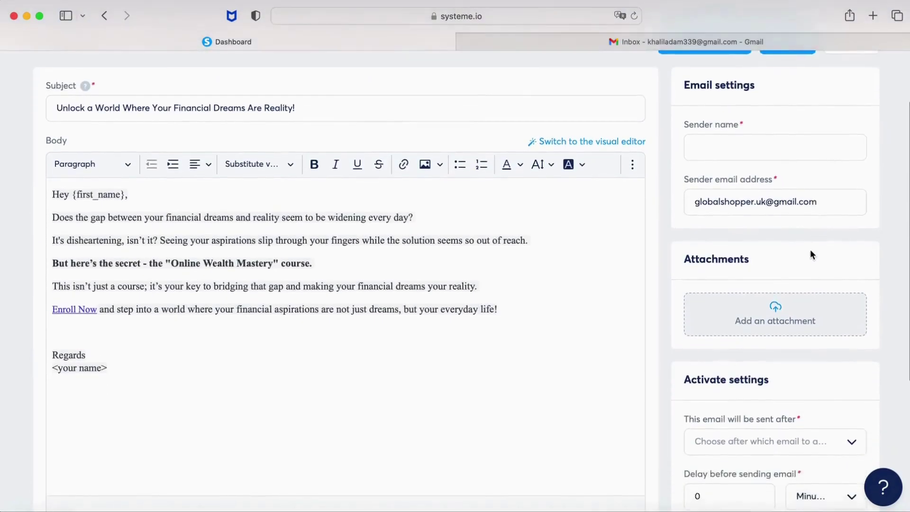
scroll(812, 254, "down", 2)
left_click(849, 252)
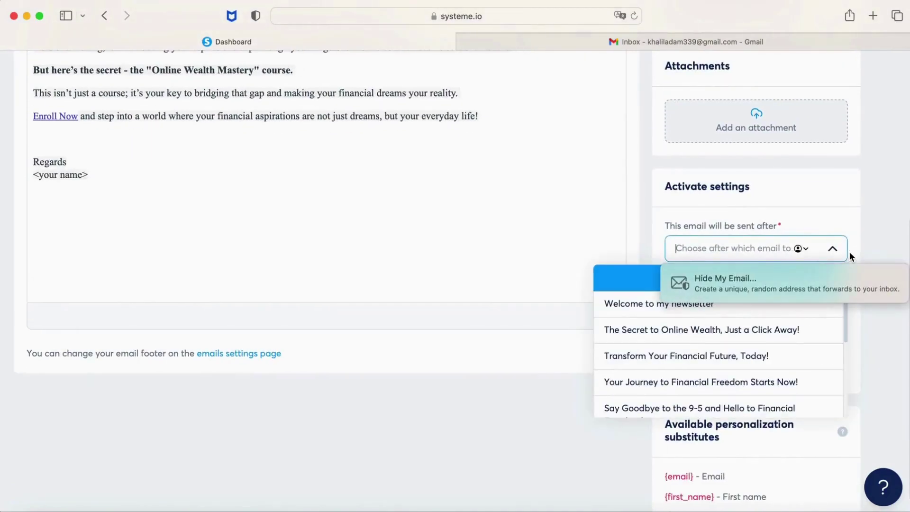
left_click(727, 305)
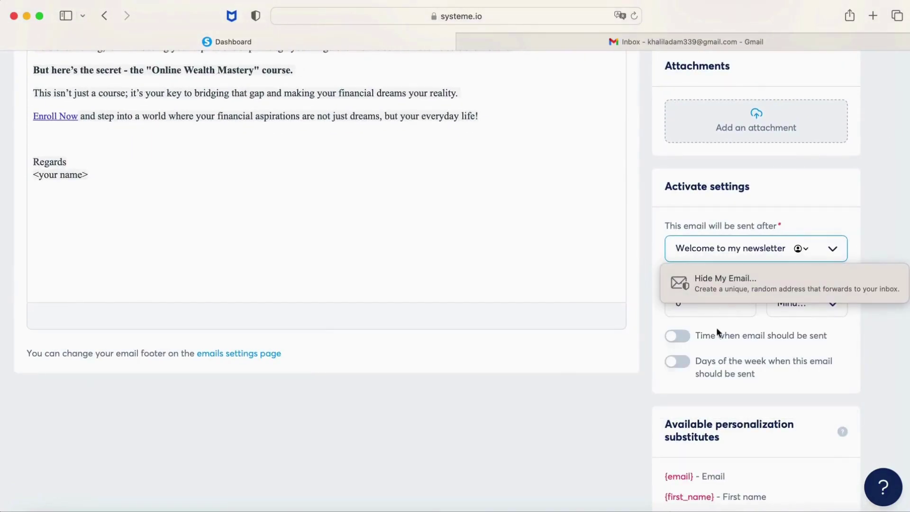
left_click(716, 311)
type("1")
left_click(835, 305)
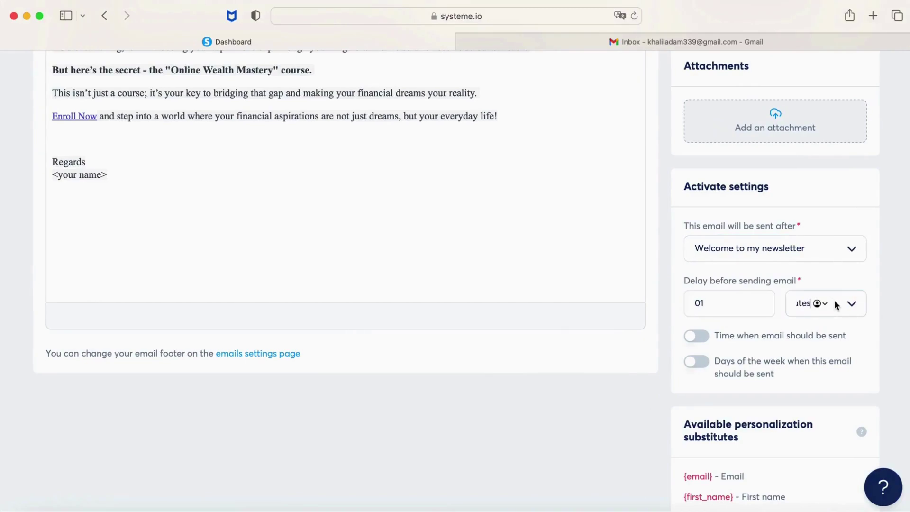
left_click(850, 305)
left_click(816, 332)
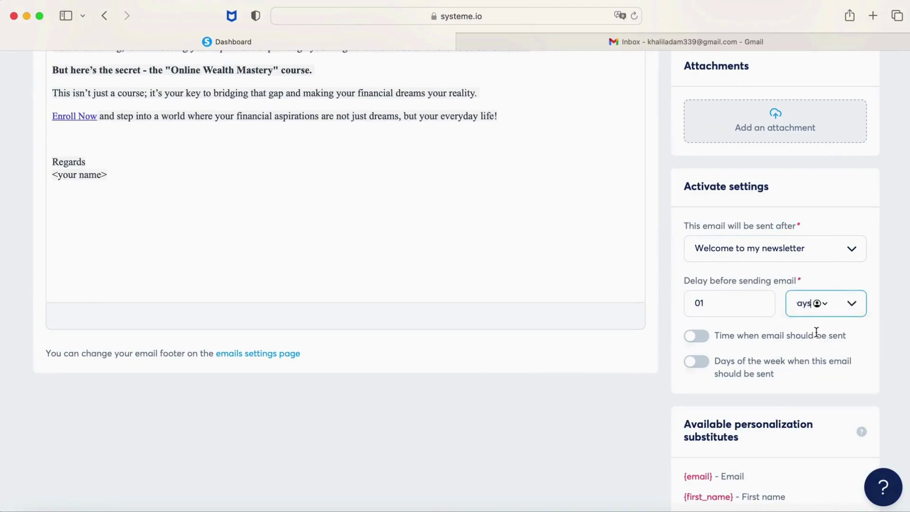
scroll(763, 267, "up", 6)
Fill in the email's sender name and save the changes.
left_click(749, 222)
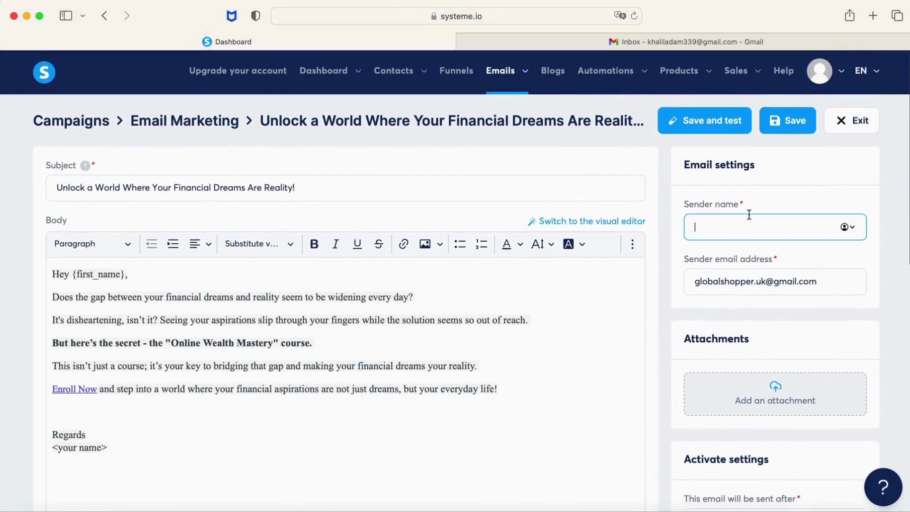
type("K")
key("BackSpace")
type("Khlakl")
key("BackSpace")
key("BackSpace")
key("BackSpace")
key("BackSpace")
type("alil")
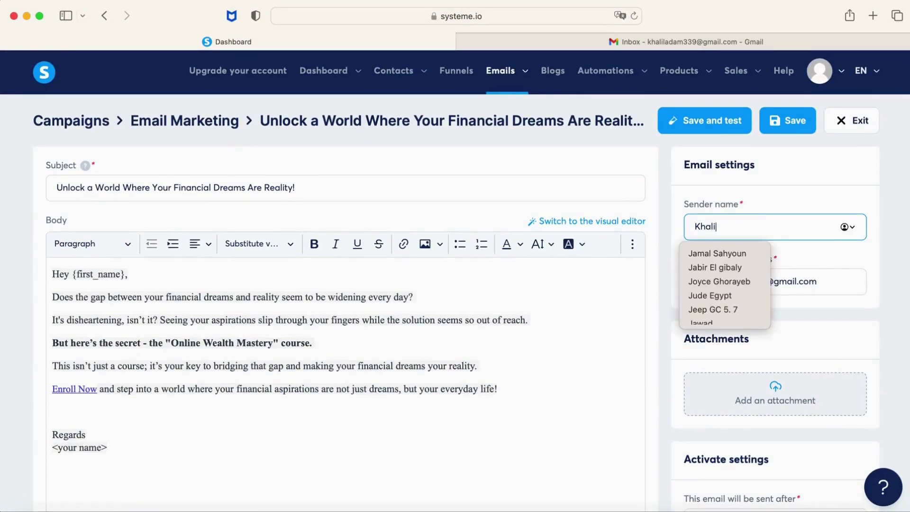
key("Tab")
left_click(788, 119)
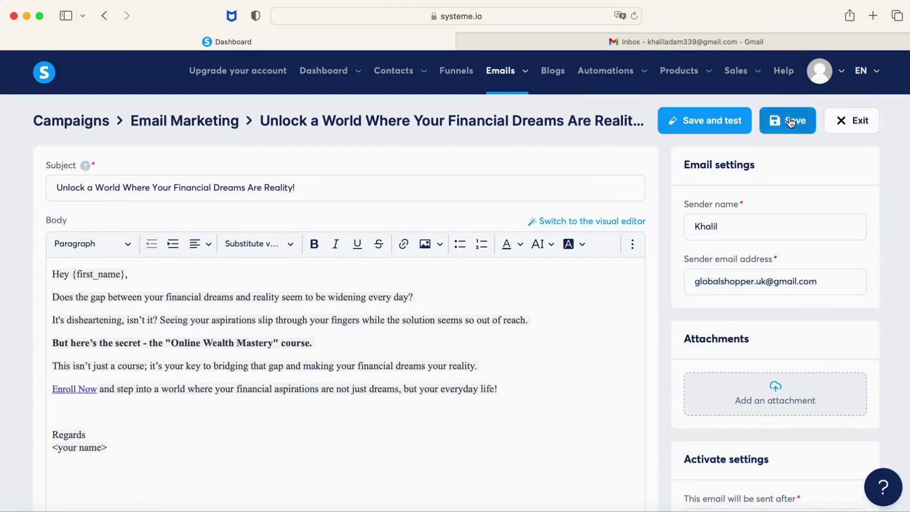
scroll(789, 117, "down", 2)
Exit the email editor and go through the main dashboard to the Funnels list.
left_click(847, 71)
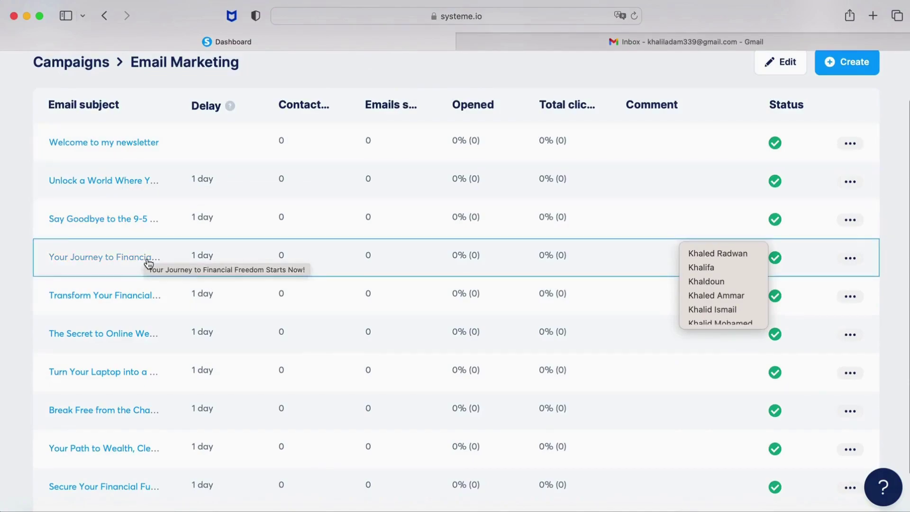
scroll(148, 263, "down", 2)
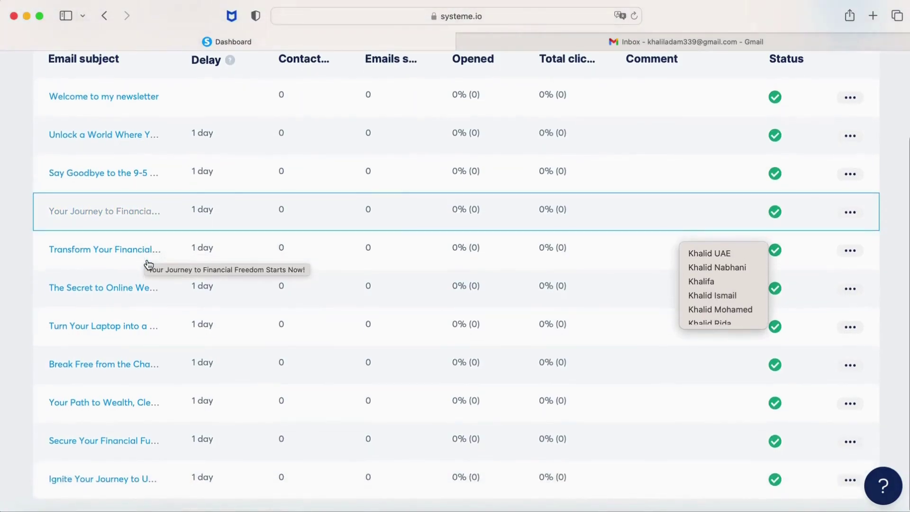
scroll(148, 263, "up", 5)
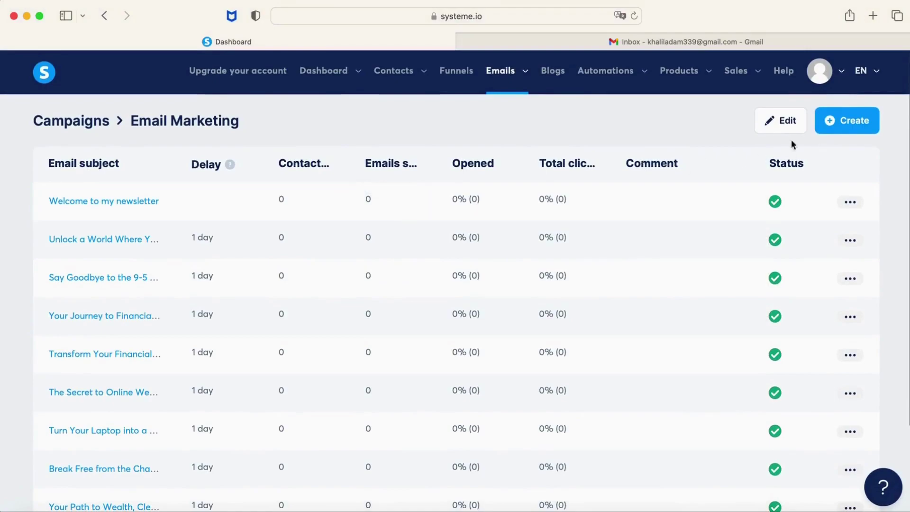
mouse_move(311, 81)
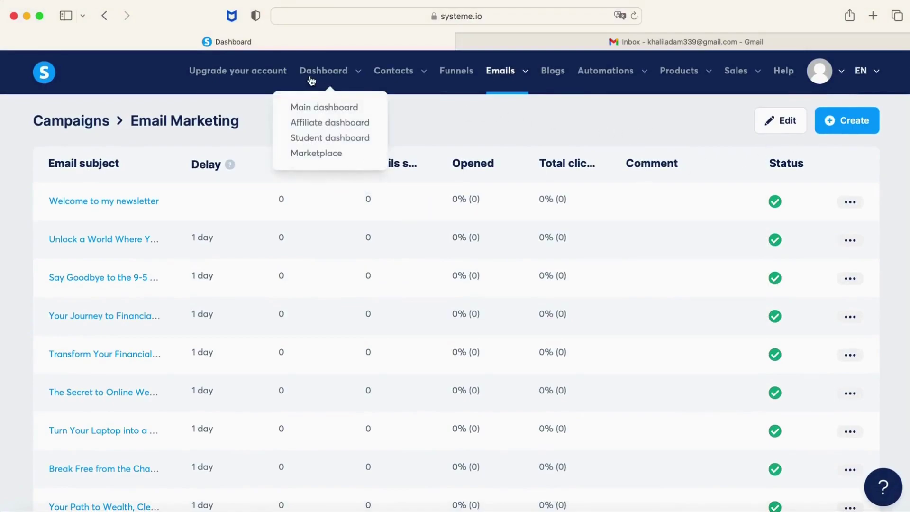
left_click(339, 108)
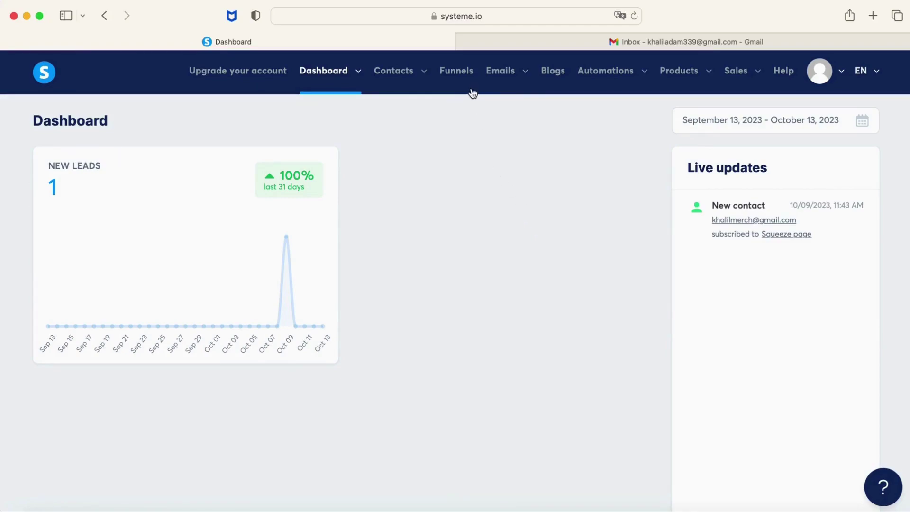
left_click(466, 75)
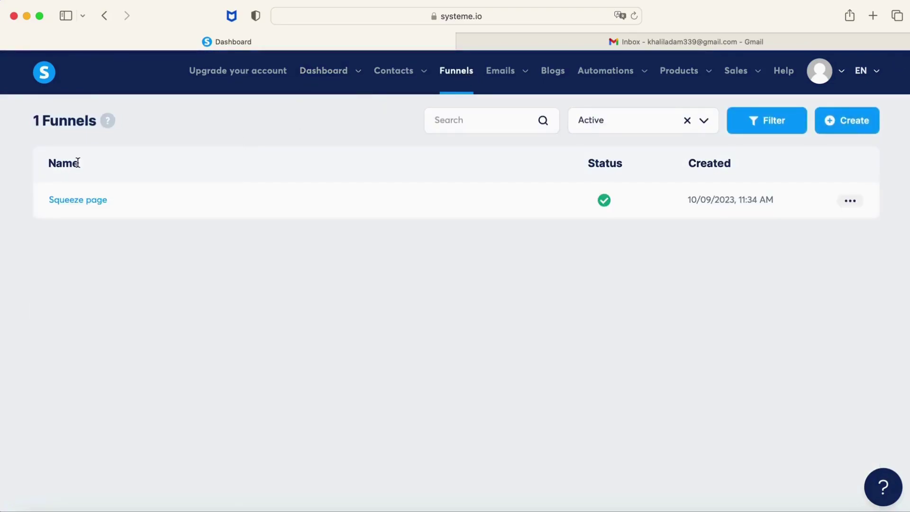
Add a 'Funnel step form subscribed' rule to the Squeeze page that subscribes contacts to Email Marketing.
left_click(83, 205)
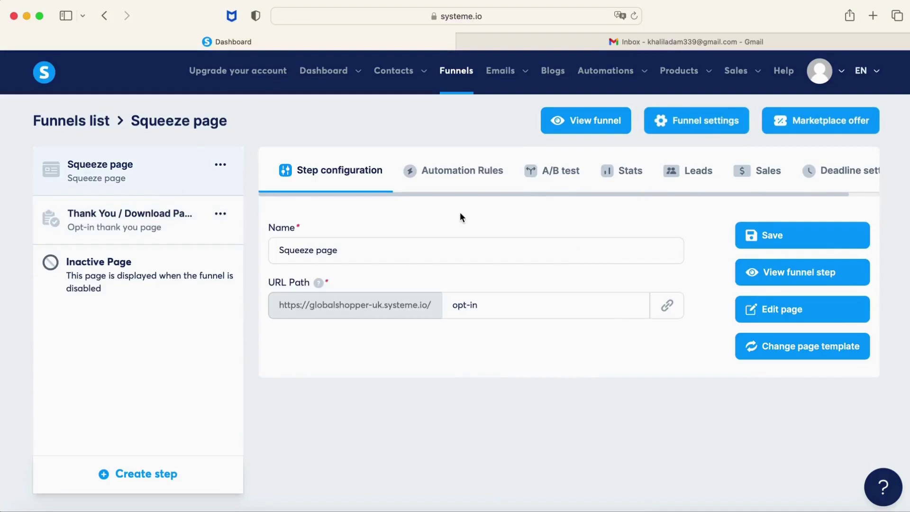
left_click(479, 178)
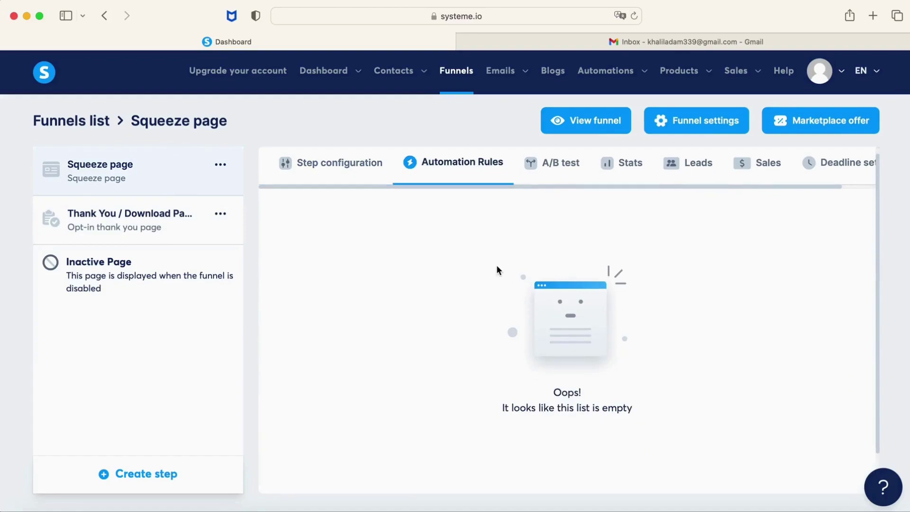
scroll(497, 269, "down", 2)
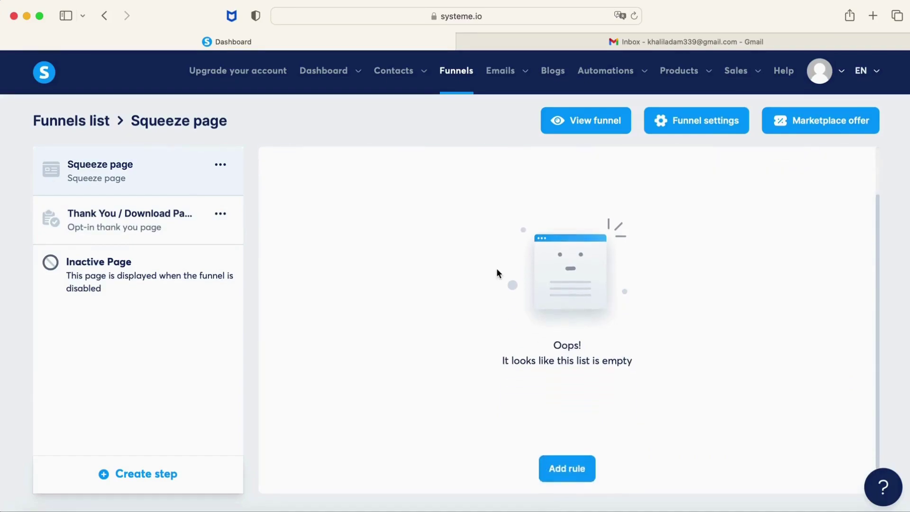
left_click(574, 470)
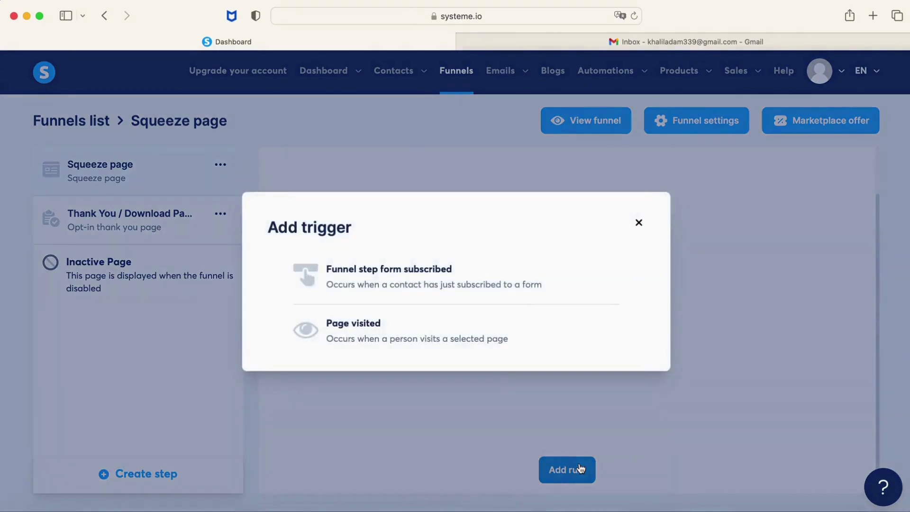
left_click(378, 282)
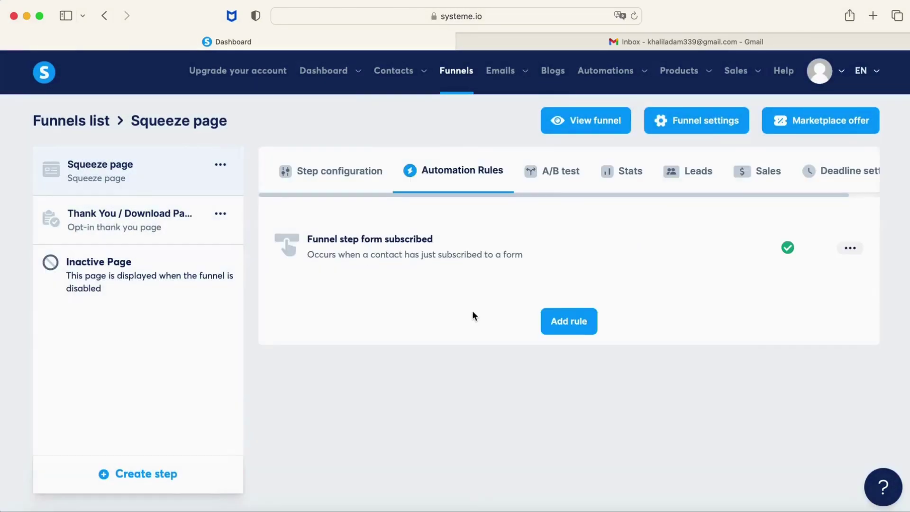
left_click(466, 255)
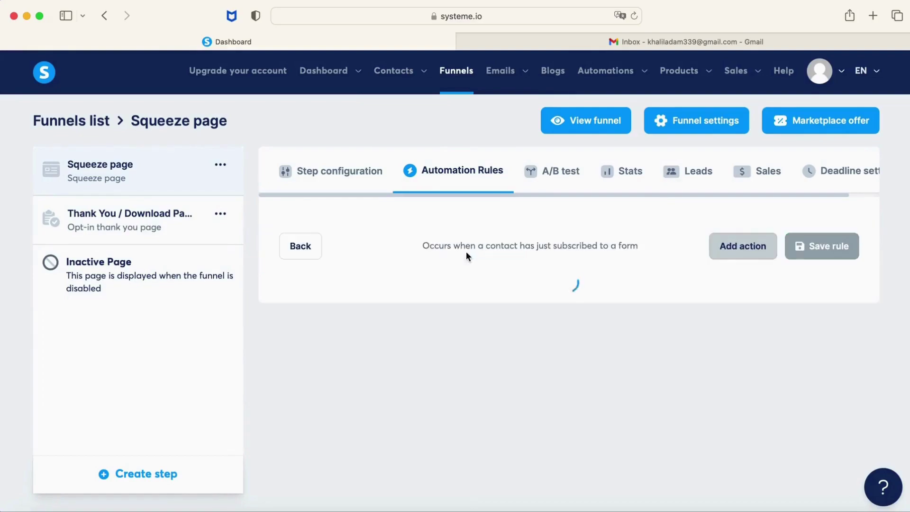
left_click(743, 253)
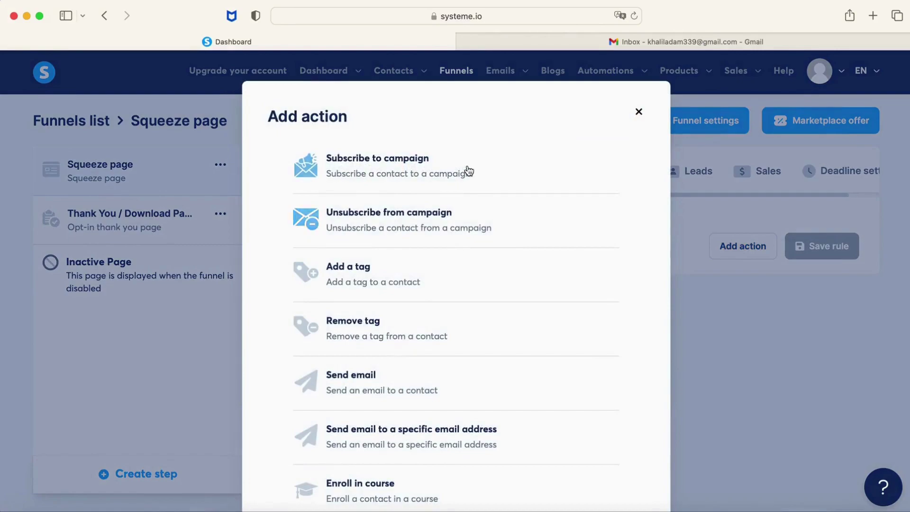
left_click(469, 173)
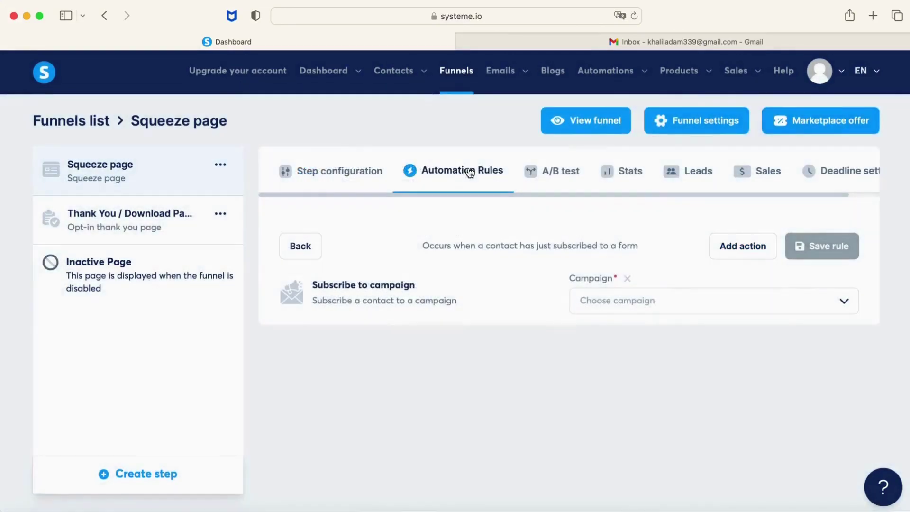
left_click(843, 304)
left_click(756, 333)
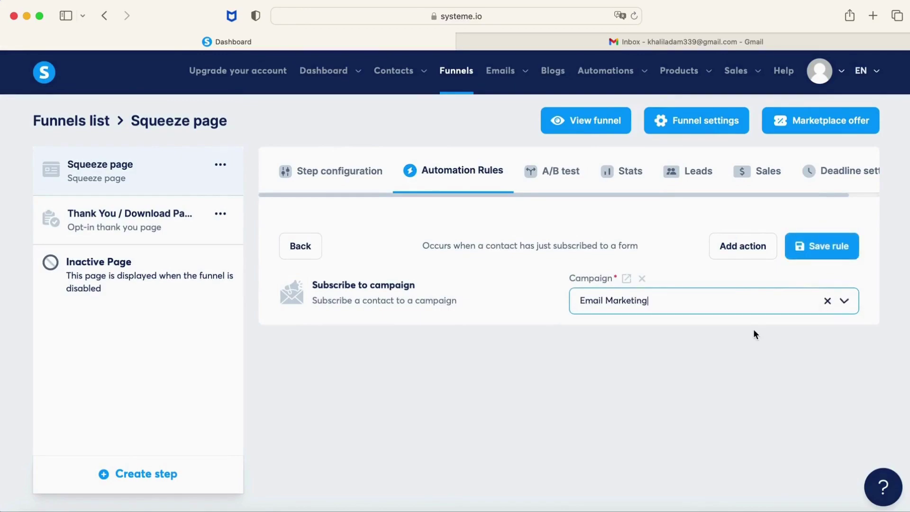
left_click(821, 251)
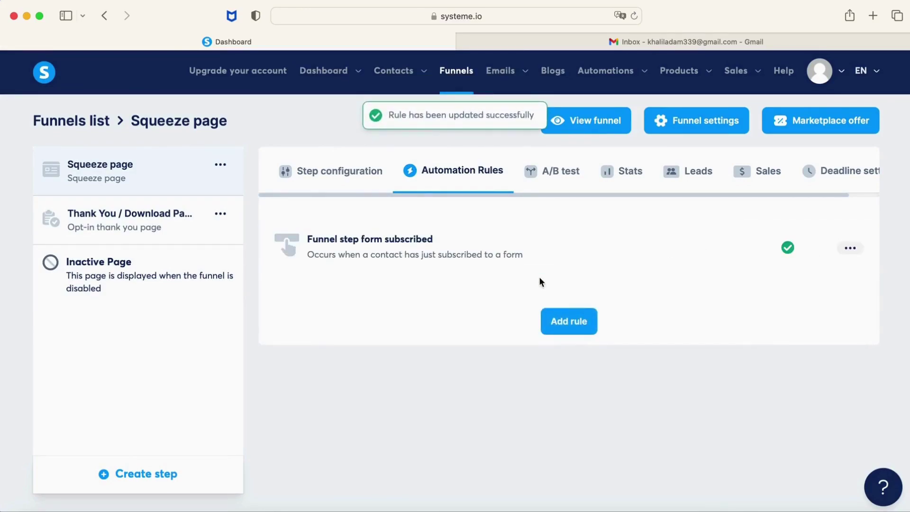
Add an 'Add a tag' action with a newly created 'my list' tag to the rule and save.
left_click(473, 263)
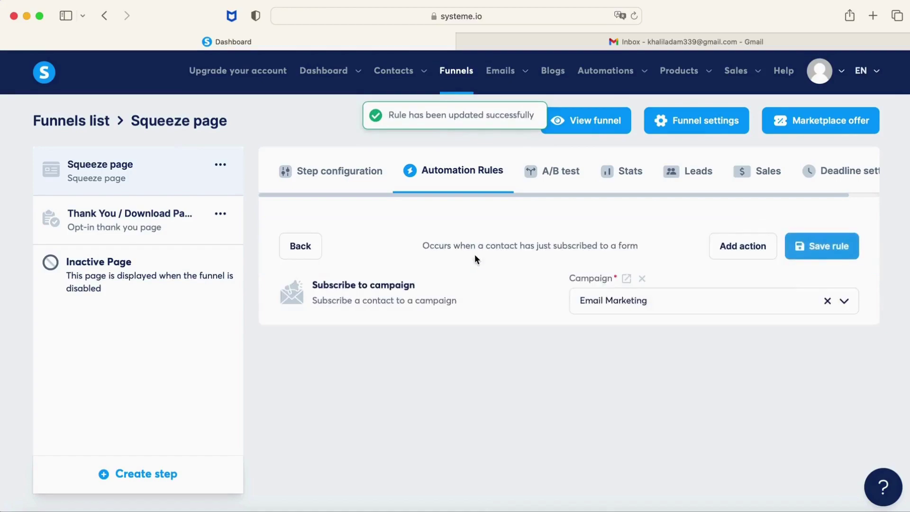
left_click(725, 253)
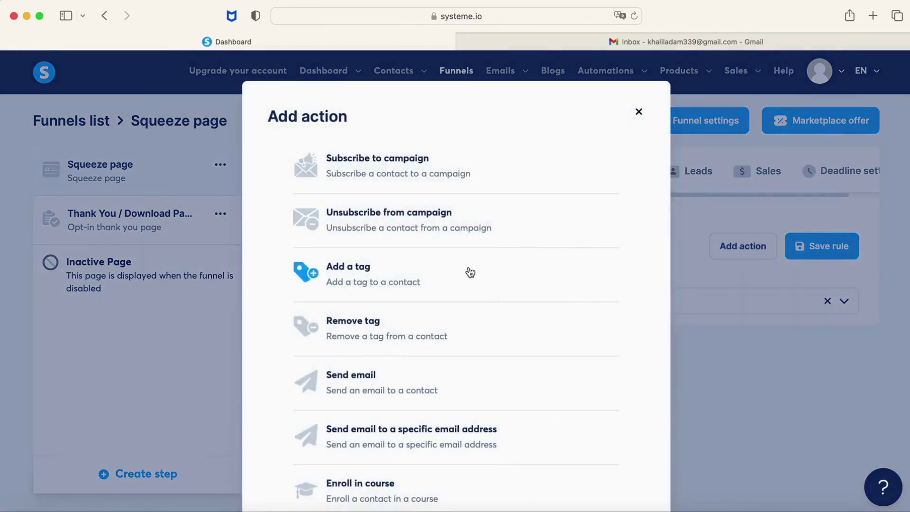
left_click(467, 271)
left_click(674, 351)
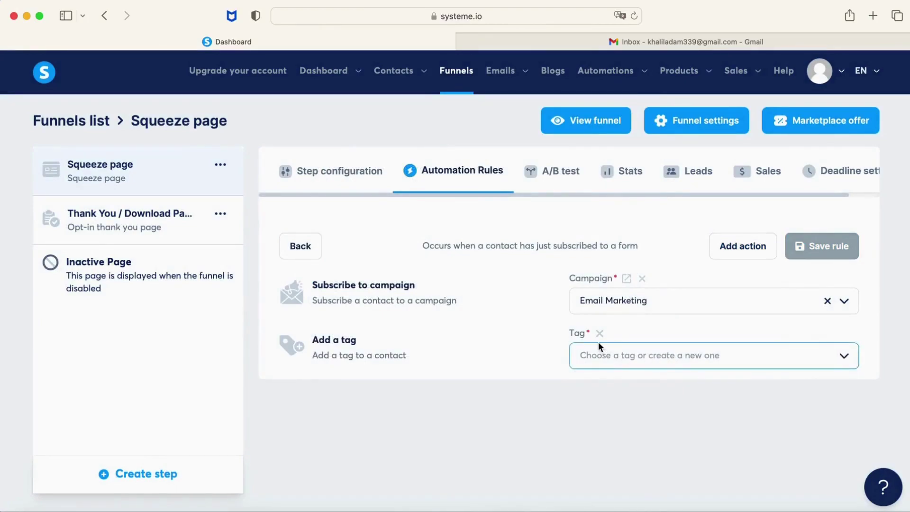
left_click(616, 354)
type("my")
key("BackSpace")
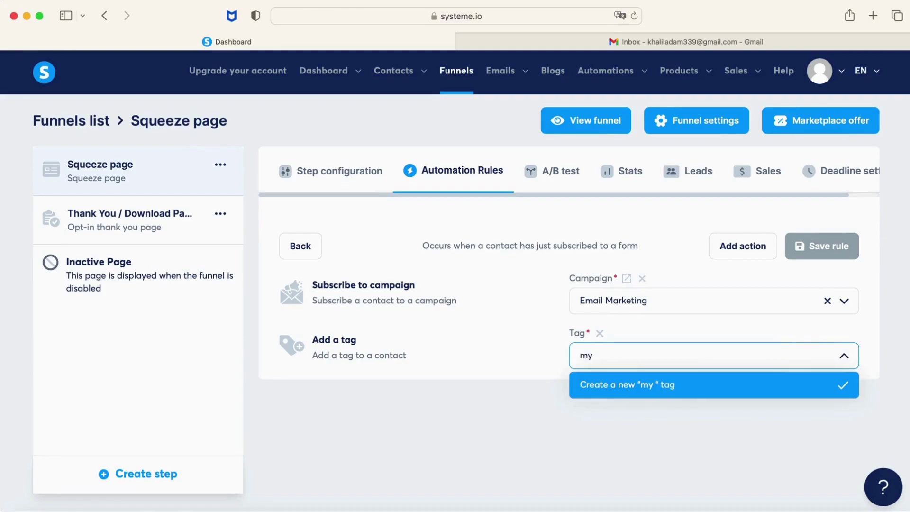
type("list")
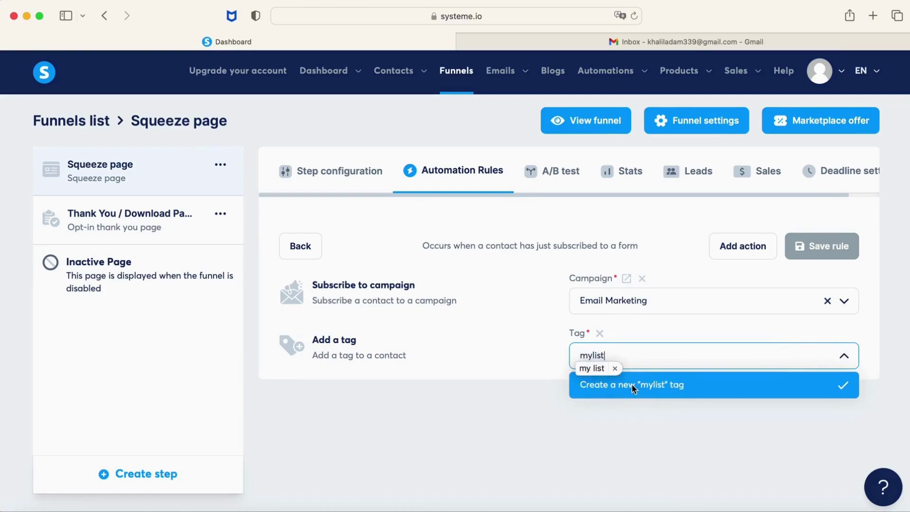
left_click(630, 381)
left_click(818, 251)
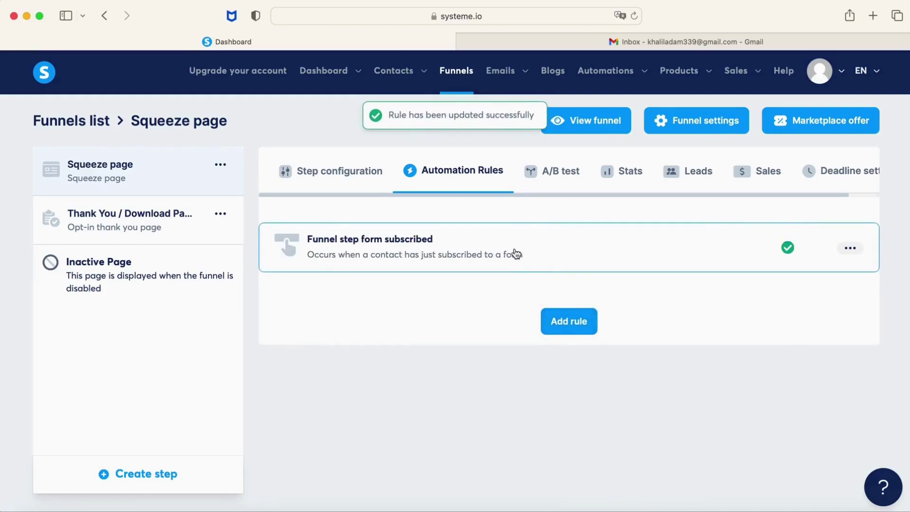
Check the rule's actions, then open the live squeeze page via View funnel step.
left_click(516, 252)
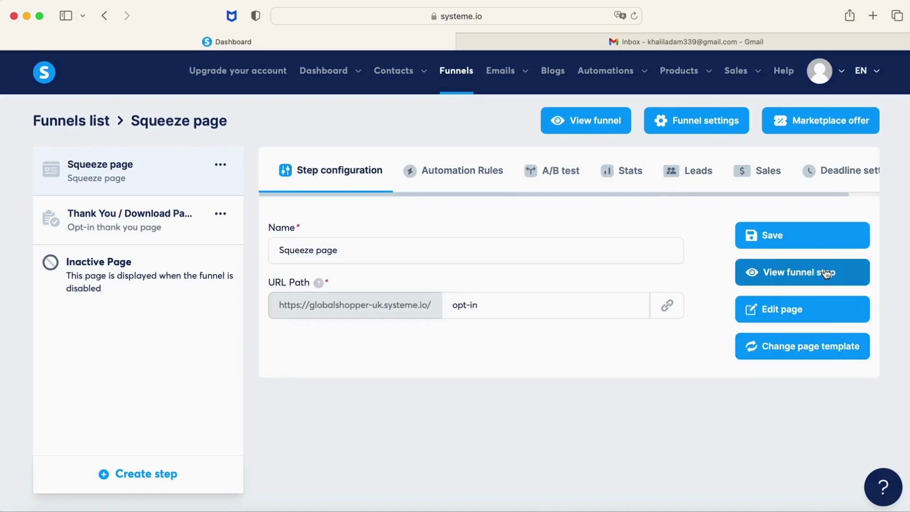
left_click(826, 273)
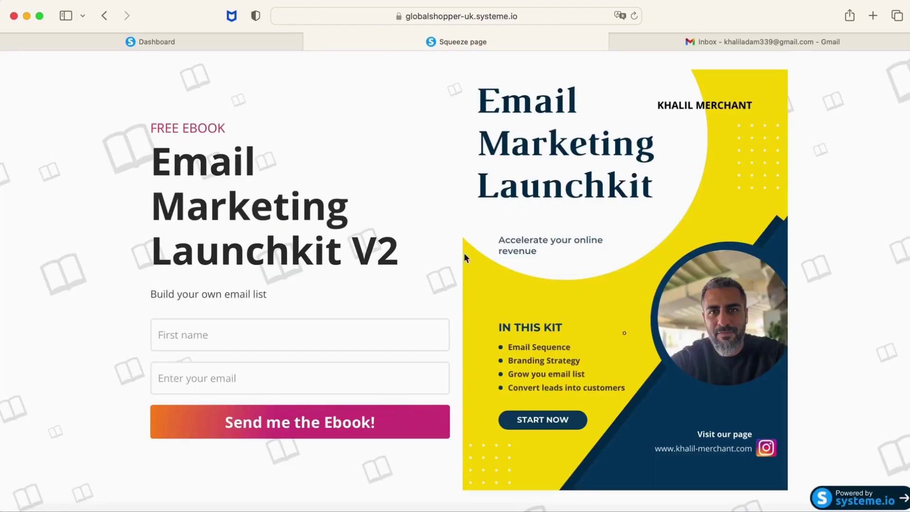
Submit the squeeze-page opt-in form with a test first name and e-mail address.
left_click(360, 334)
key("Tab")
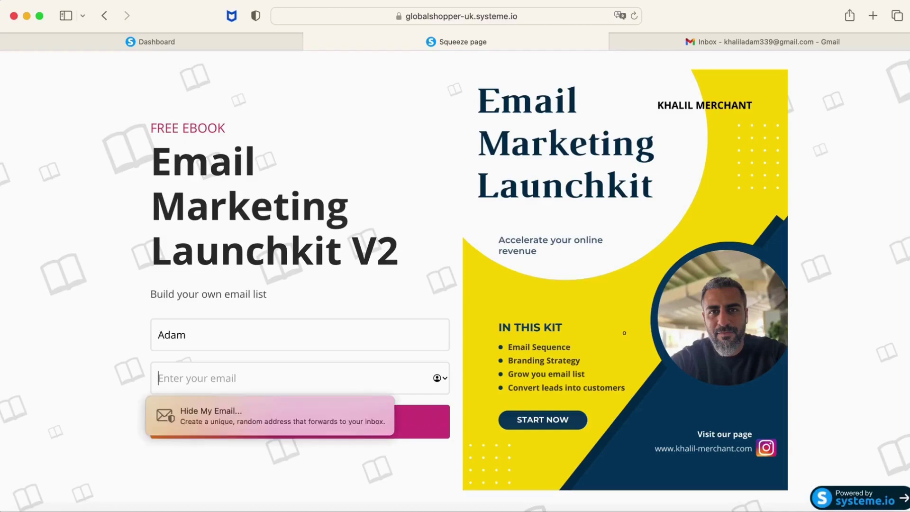
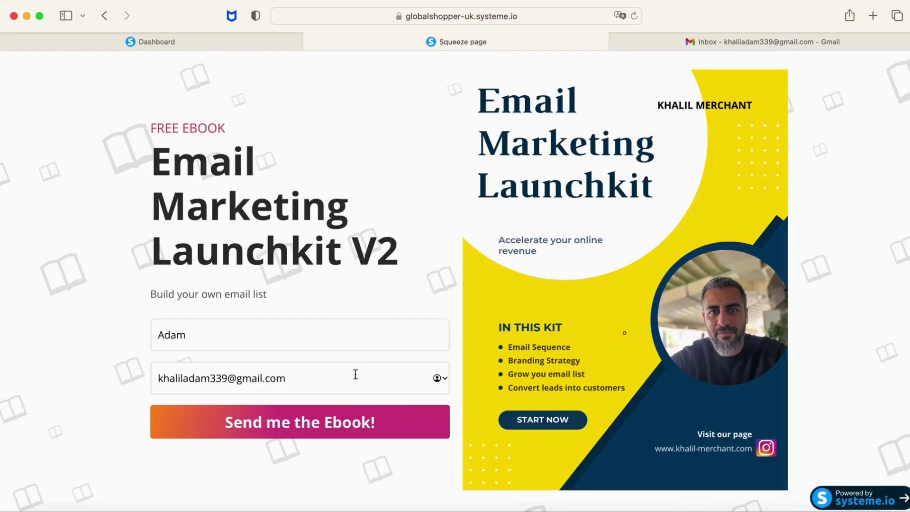
left_click(334, 419)
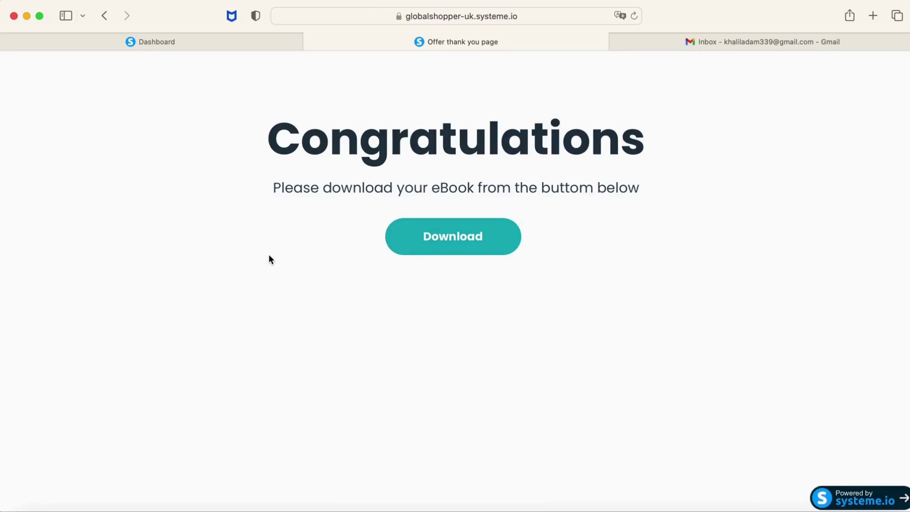
Reload the Systeme.io Dashboard to show new leads at 2, dismissing the payment profile notice.
left_click(227, 47)
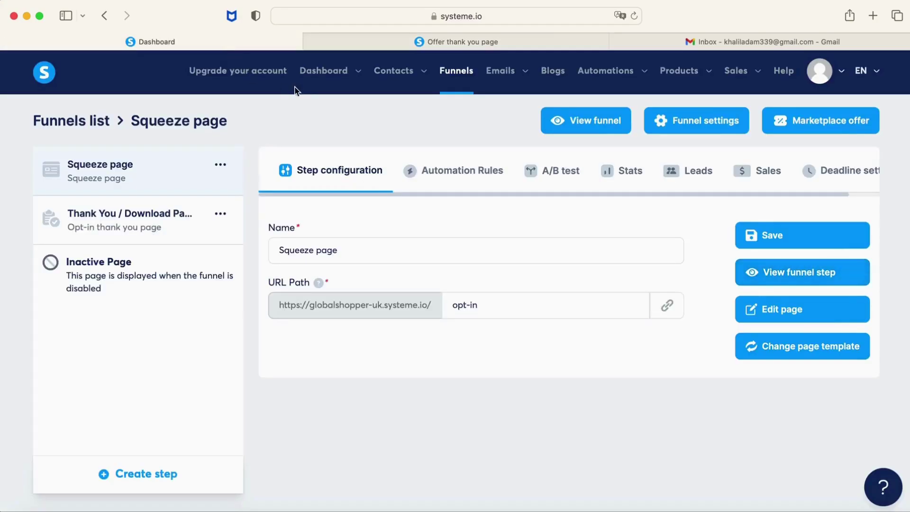
mouse_move(343, 79)
left_click(334, 106)
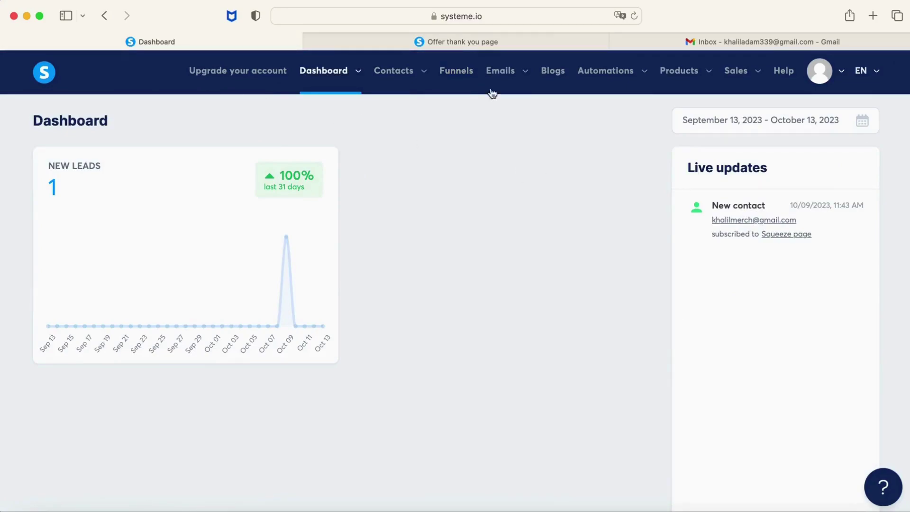
left_click(634, 16)
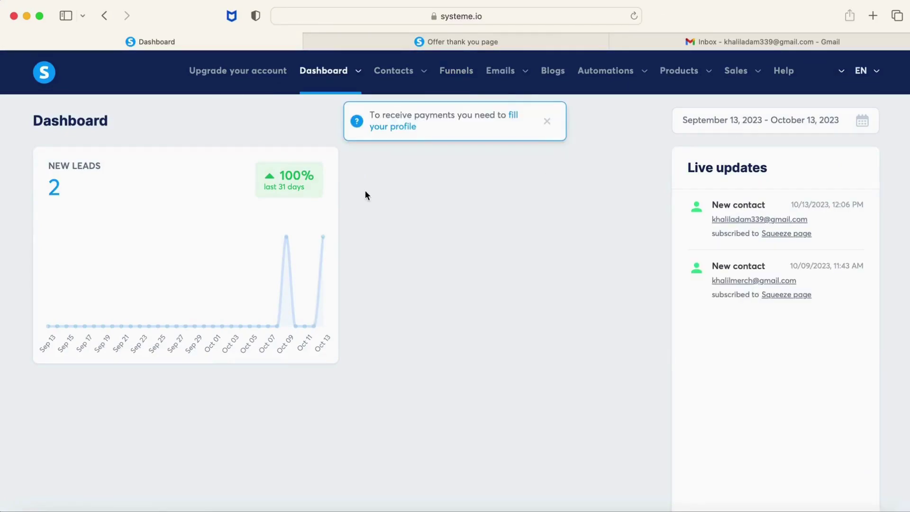
left_click(547, 121)
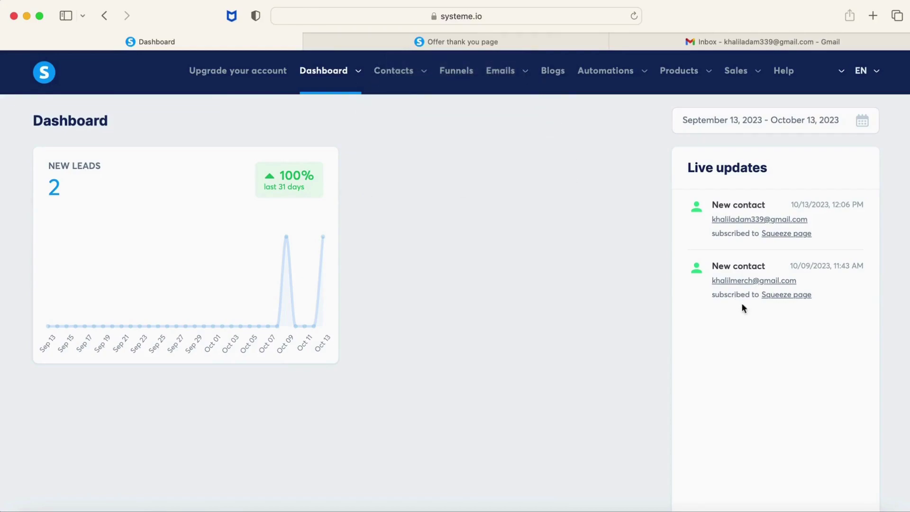
Open the new test contact's record, which came via the Squeeze page and carries the 'my list' tag.
mouse_move(746, 286)
mouse_move(742, 223)
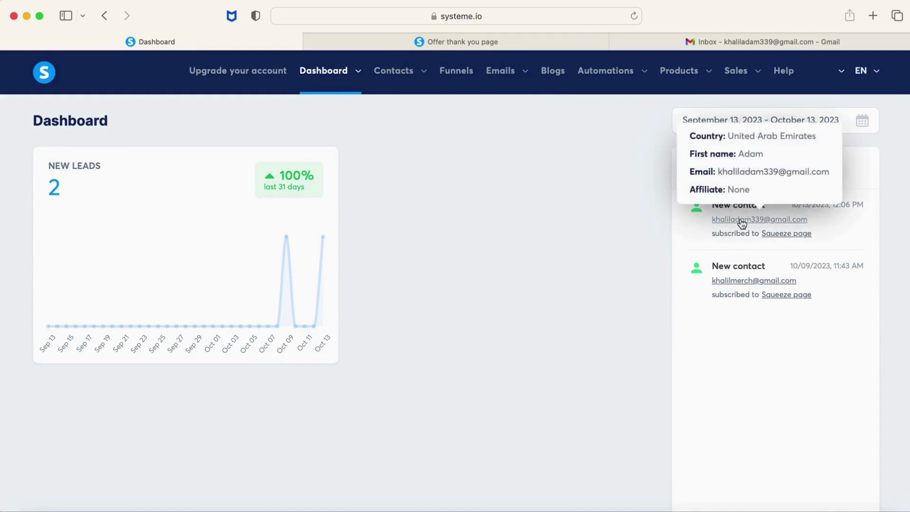
left_click(742, 221)
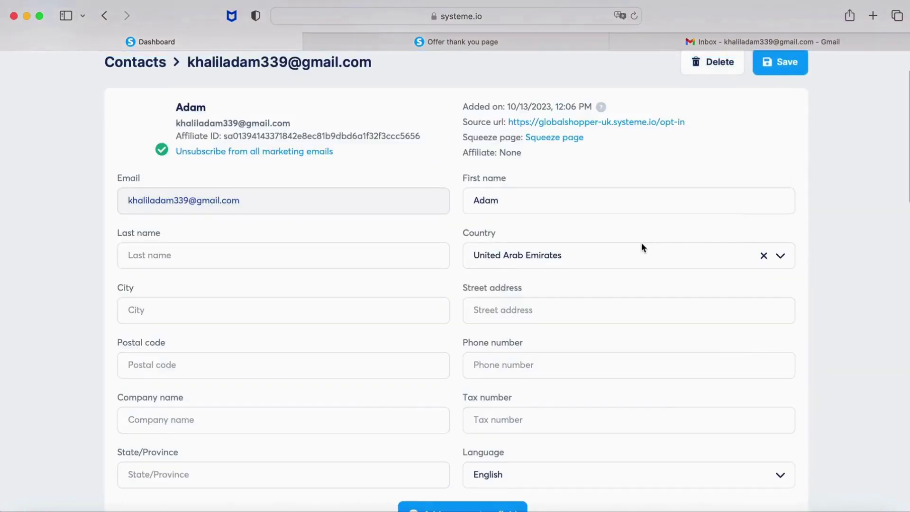
scroll(642, 246, "down", 5)
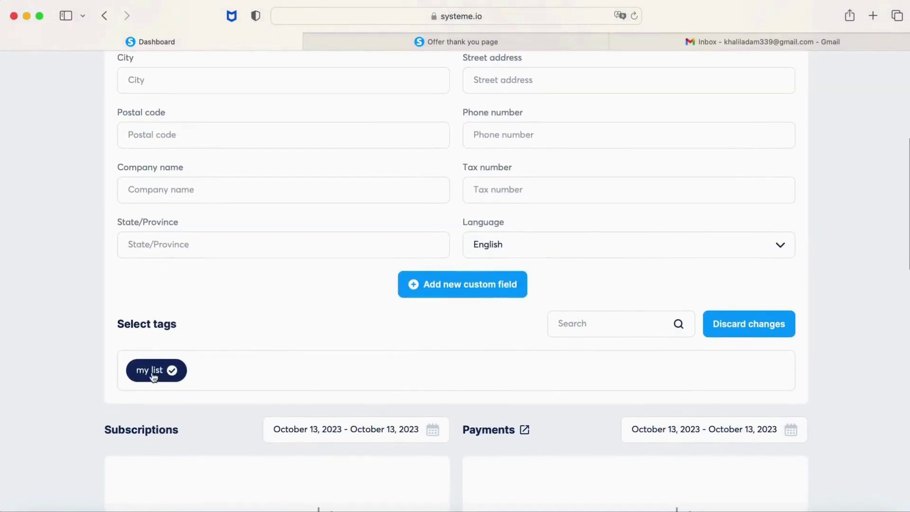
scroll(223, 368, "up", 1)
scroll(229, 369, "up", 5)
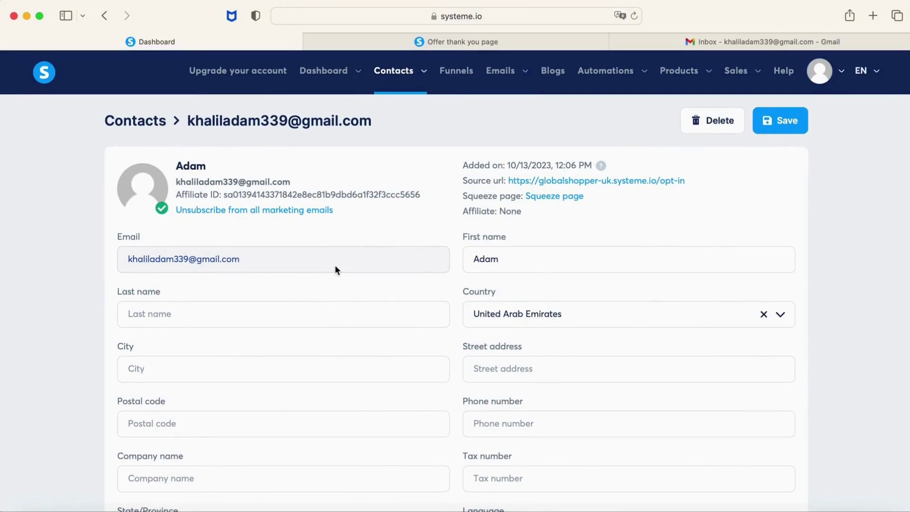
Open the Email Marketing campaign's emails from Emails > Campaigns.
mouse_move(521, 76)
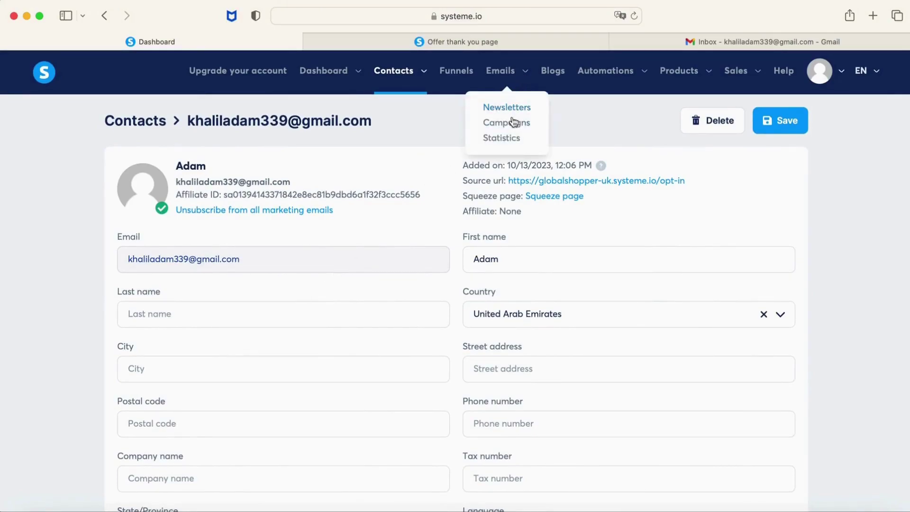
left_click(511, 121)
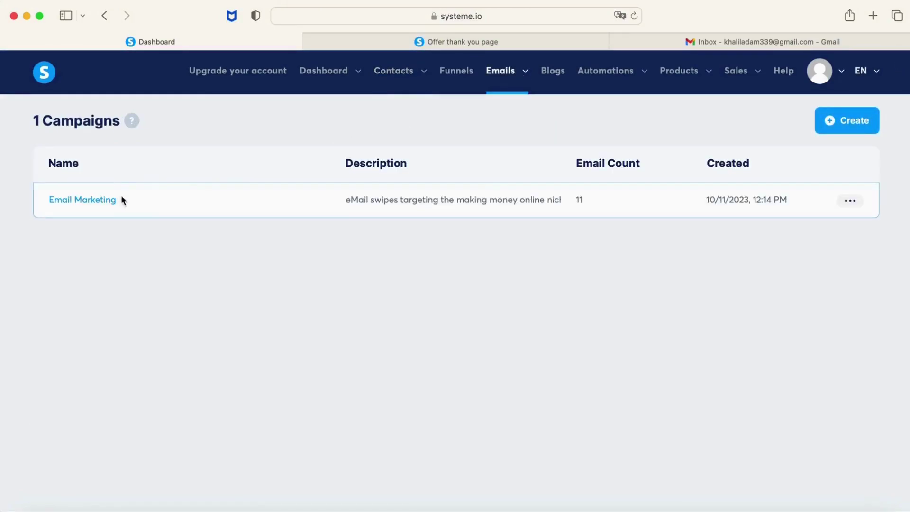
left_click(94, 203)
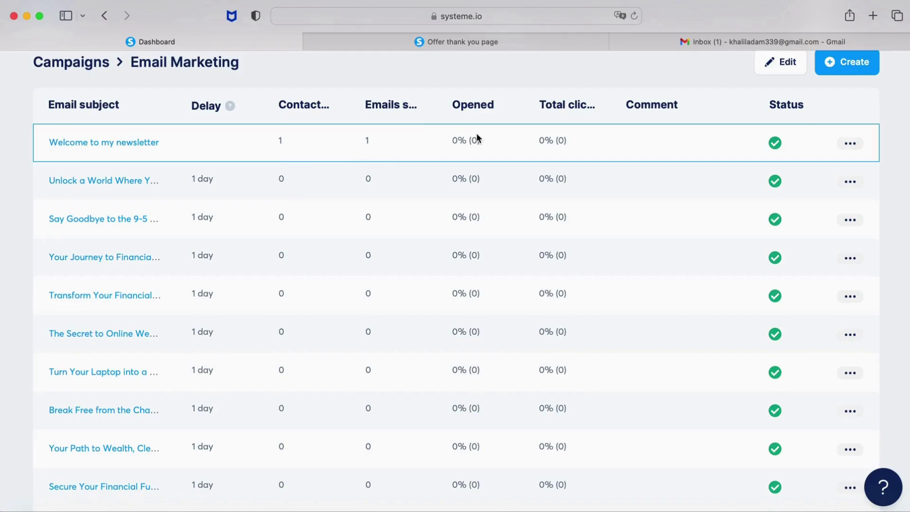
Confirm 'Welcome to my newsletter' arrived in the Gmail inbox, then return to Systeme.io.
left_click(730, 40)
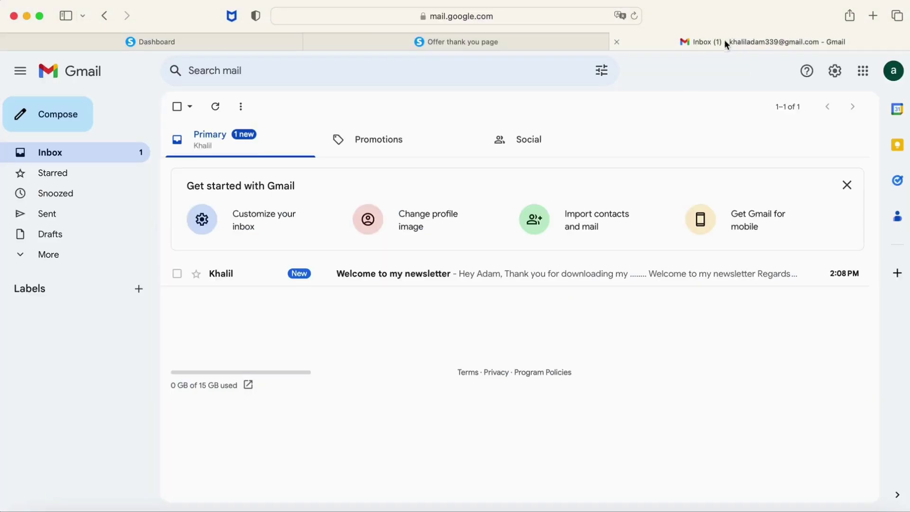
left_click(412, 281)
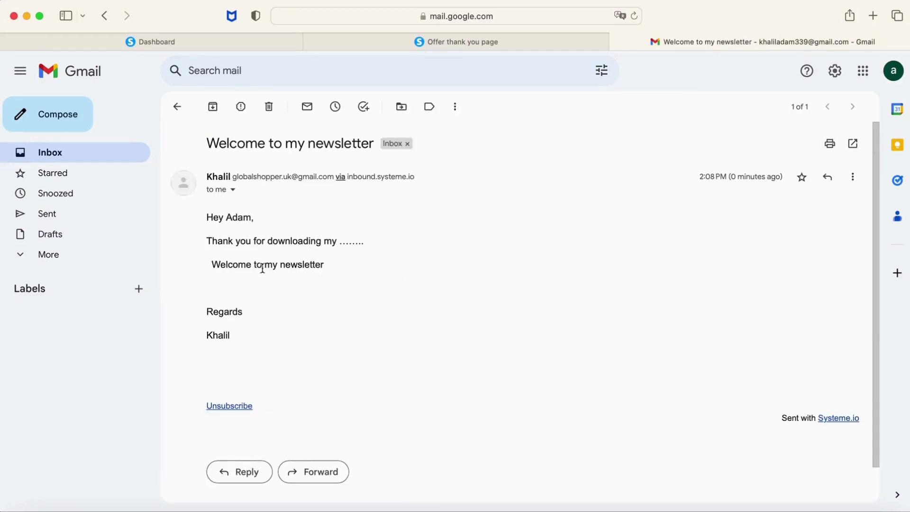
left_click(234, 44)
scroll(292, 85, "up", 1)
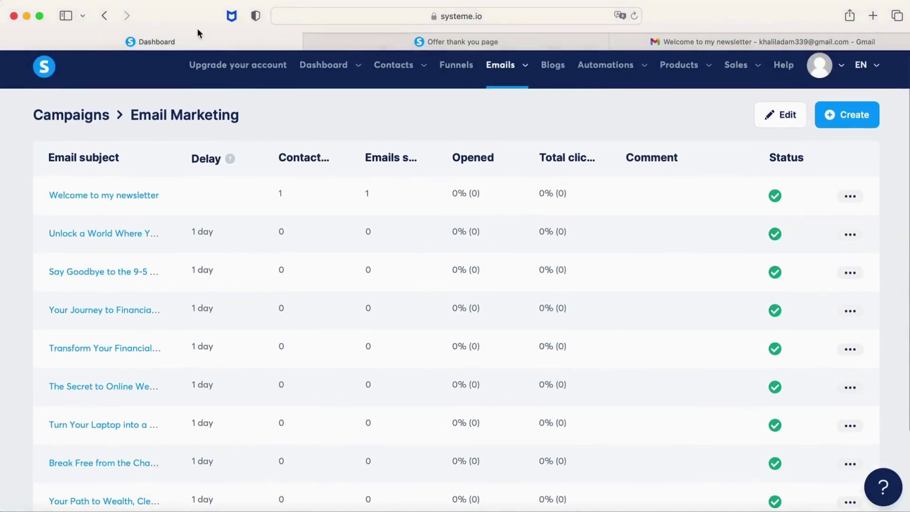
Refresh the campaign and confirm the welcome email shows a 100% open rate.
left_click(635, 16)
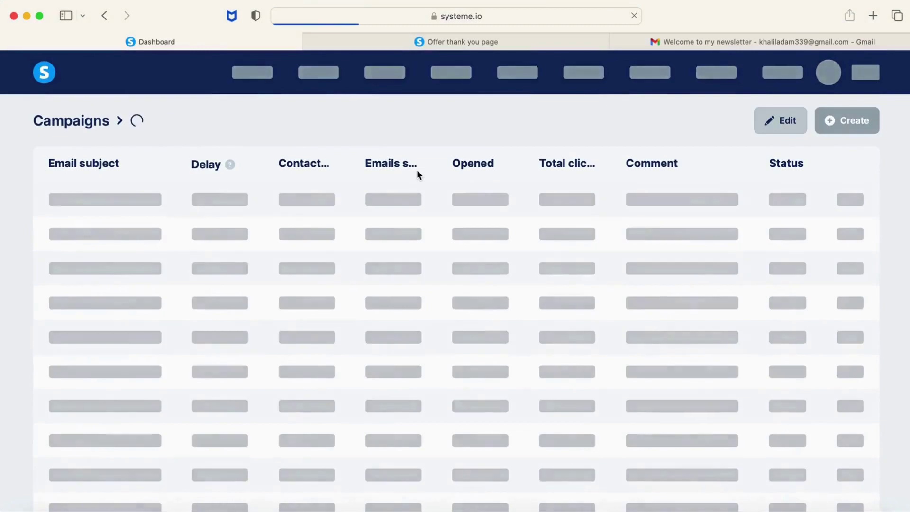
scroll(417, 174, "up", 2)
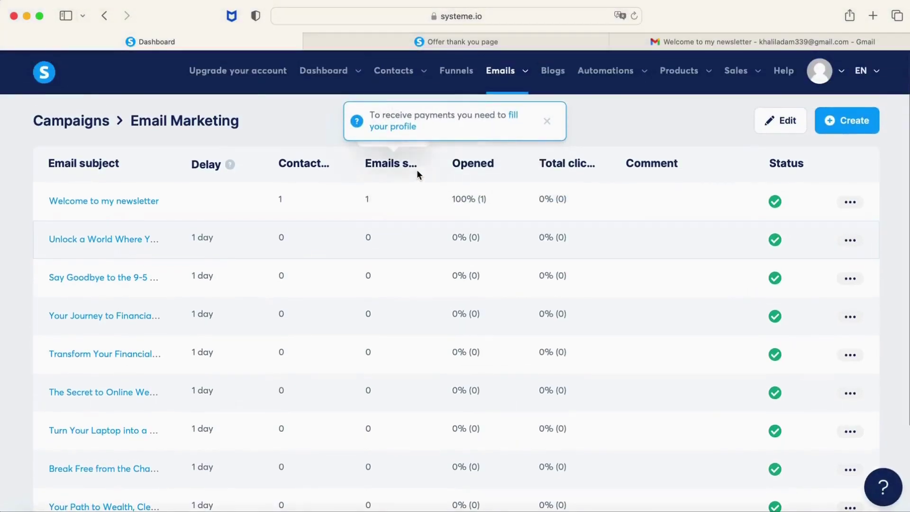
left_click(548, 121)
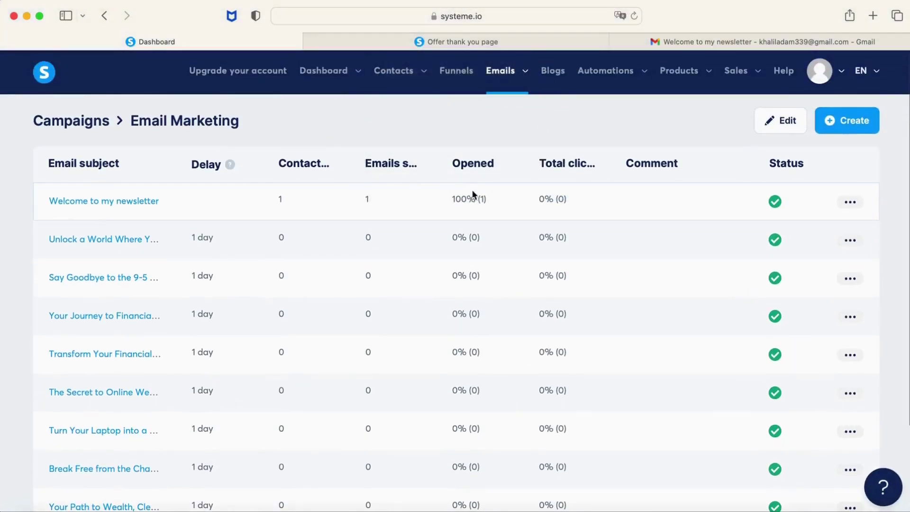
left_click_drag(453, 200, 493, 199)
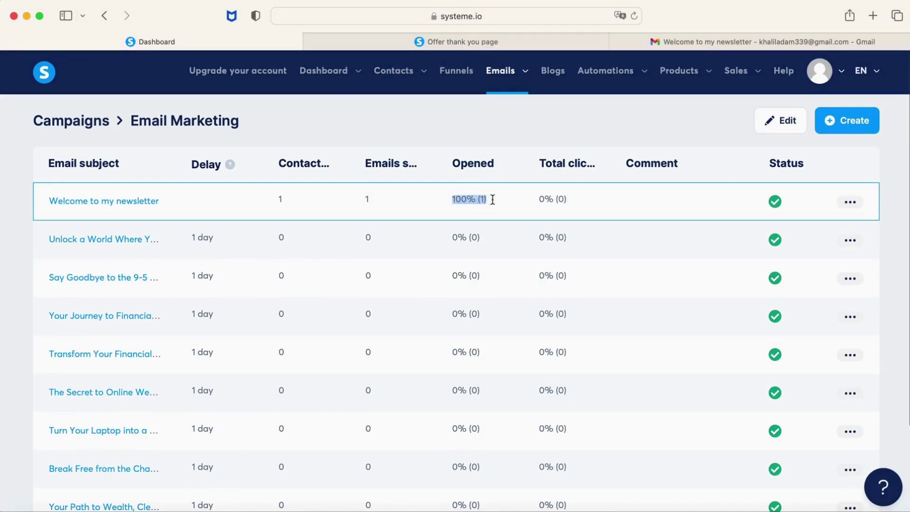
left_click(335, 198)
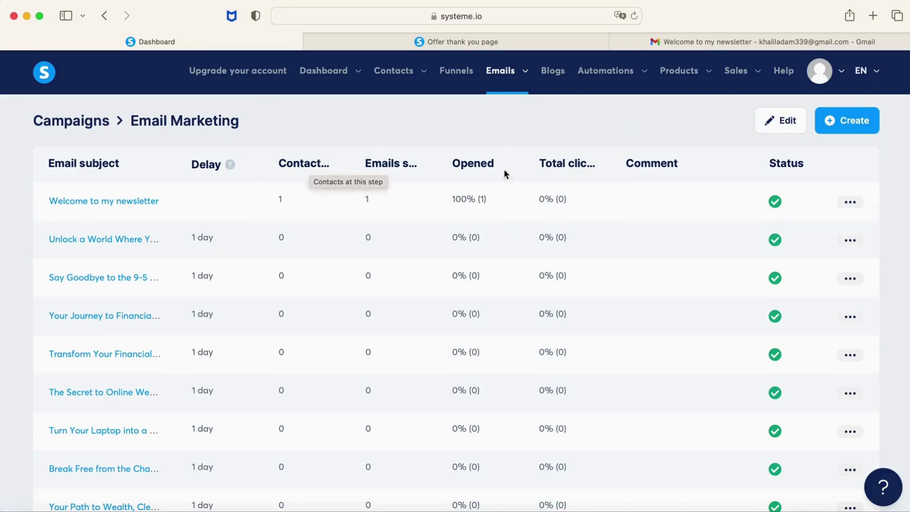
Review the Email statistics page: 1 sent, 100% opened, 0% spam, 0% bounced.
left_click(86, 132)
mouse_move(525, 81)
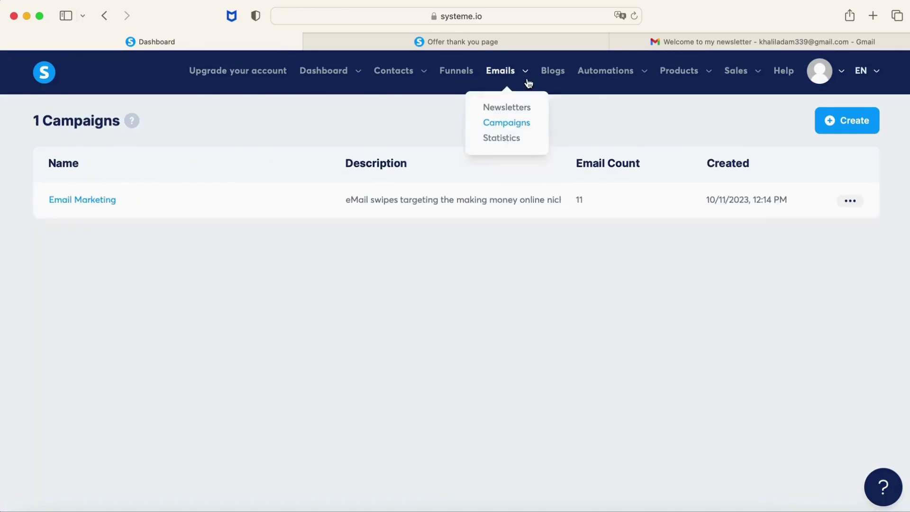
left_click(508, 138)
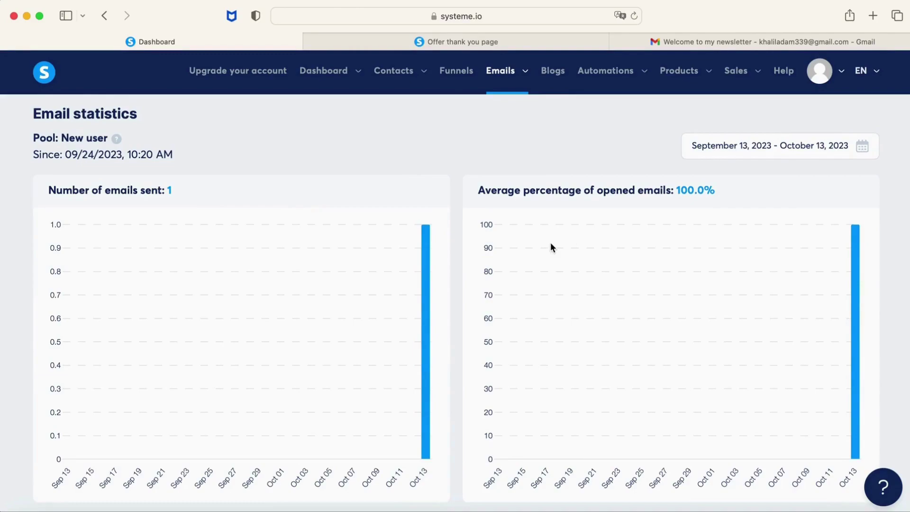
scroll(550, 243, "down", 10)
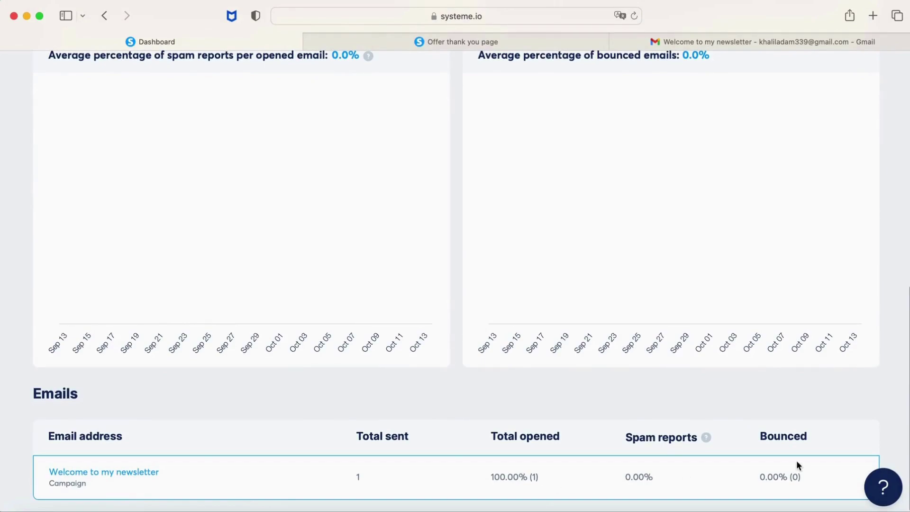
scroll(797, 462, "up", 10)
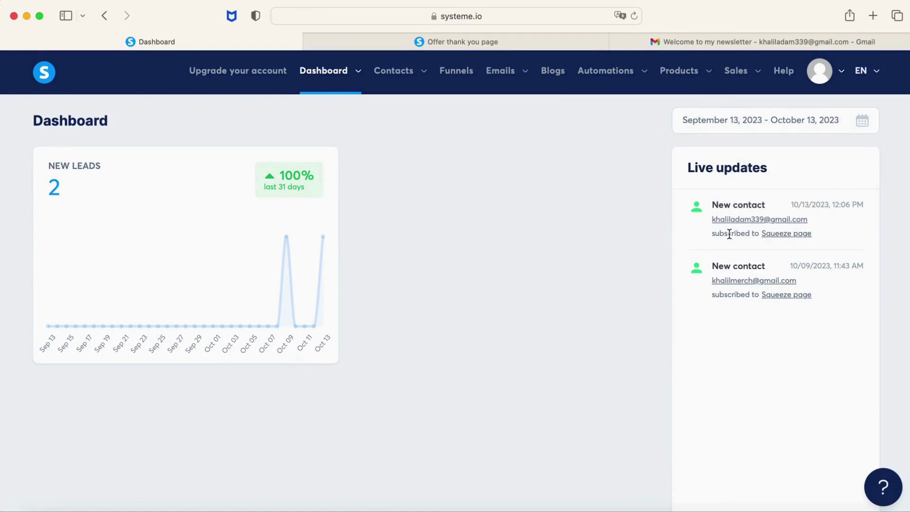
Add the 'my list' tag to the second, older contact in Contacts.
mouse_move(738, 227)
left_click(403, 106)
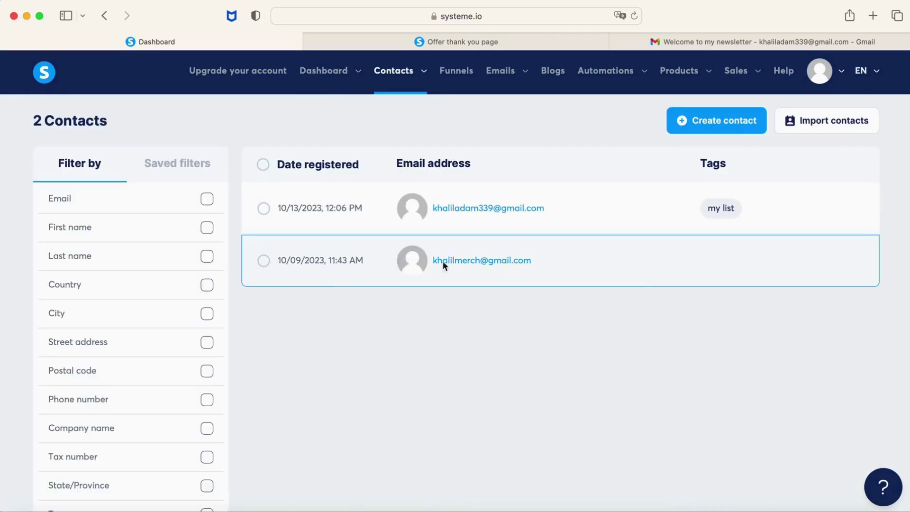
left_click(264, 261)
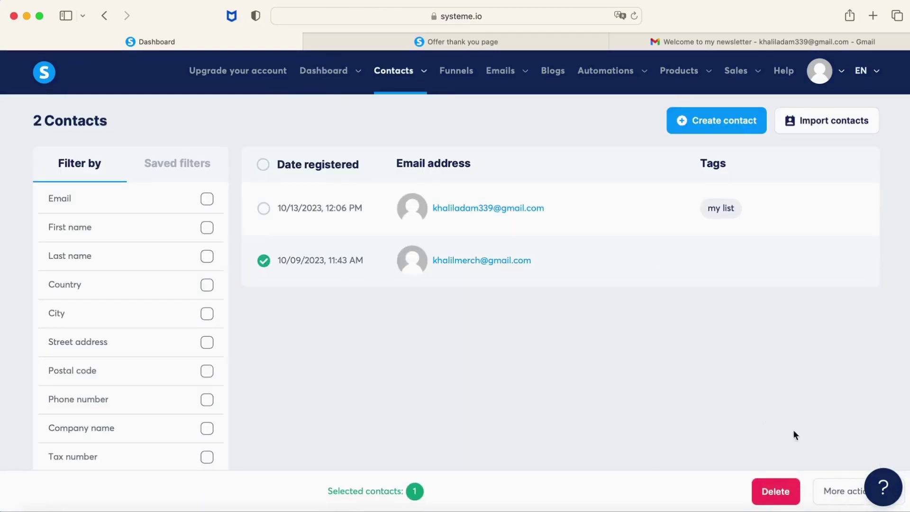
left_click(833, 493)
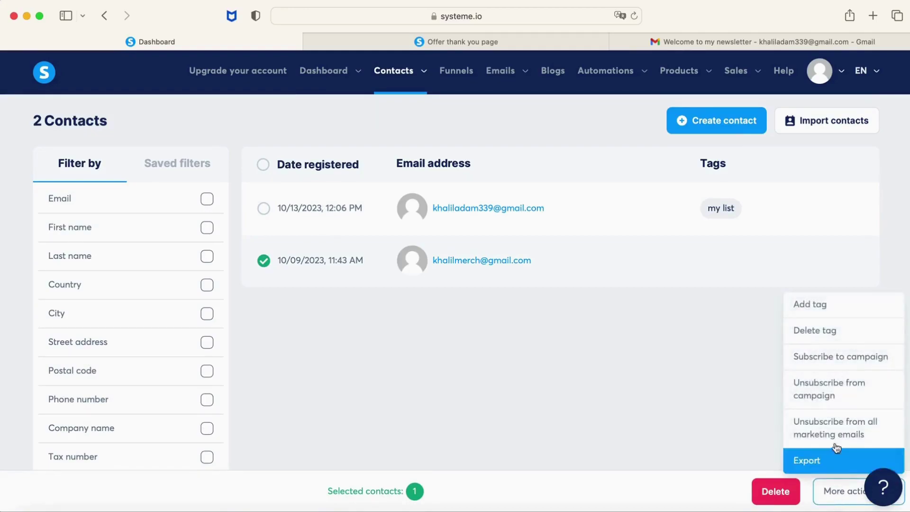
left_click(875, 312)
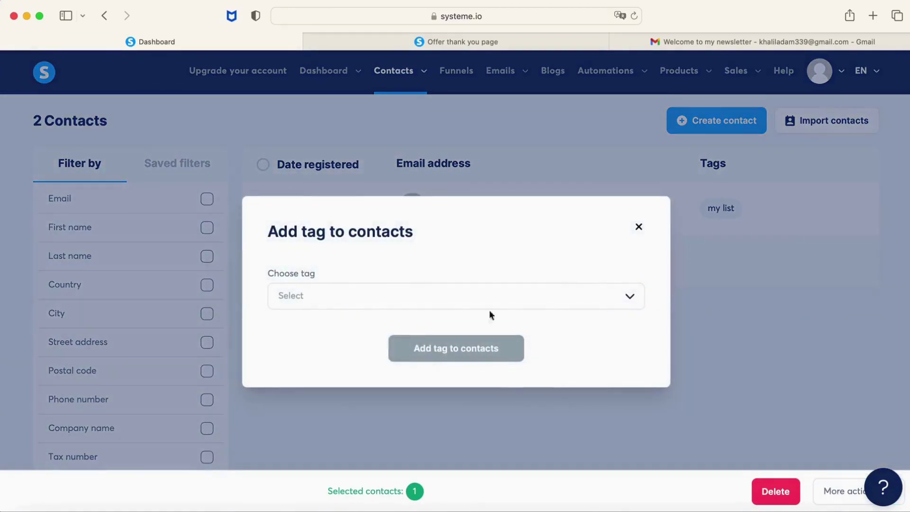
left_click(461, 297)
left_click(442, 330)
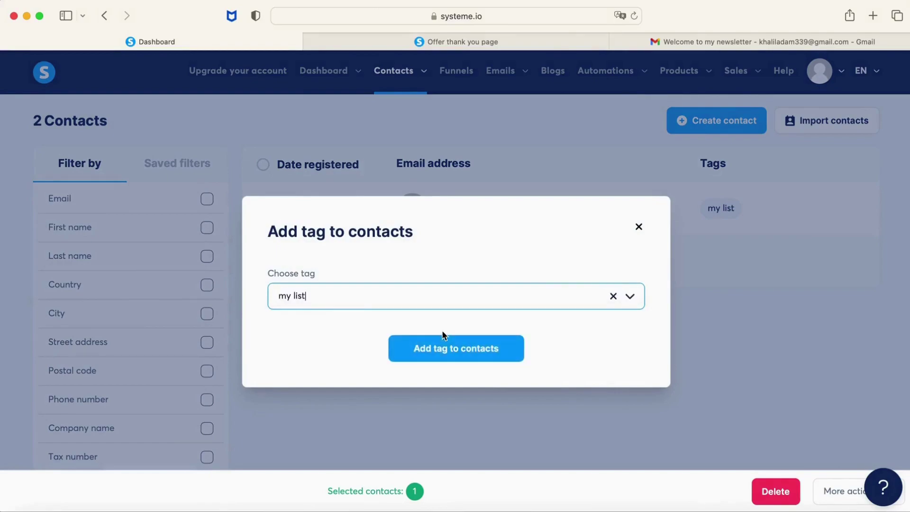
left_click(454, 349)
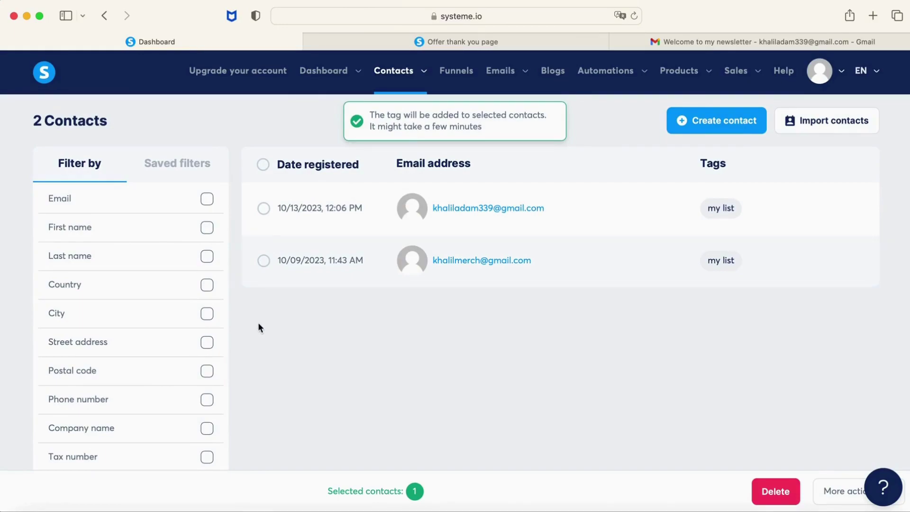
Subscribe both contacts to Email Marketing from its start, then open the welcome email's stats.
left_click(264, 264)
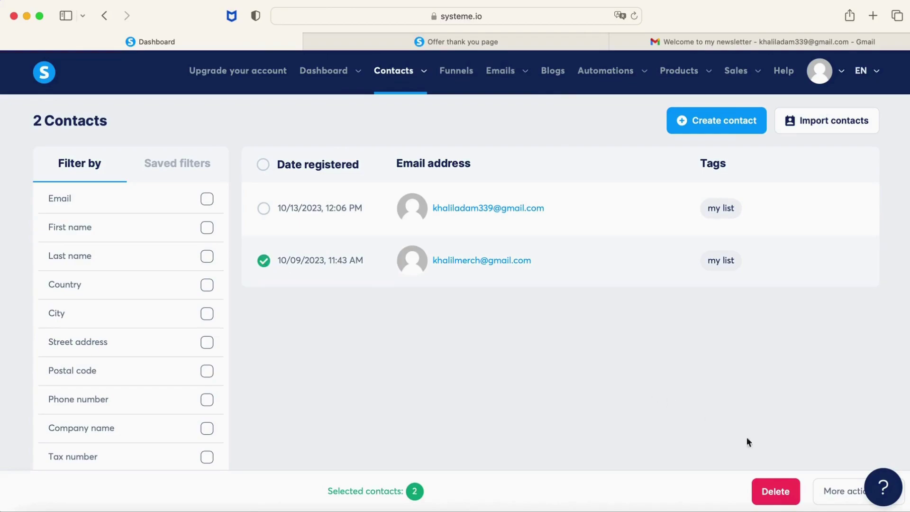
left_click(842, 491)
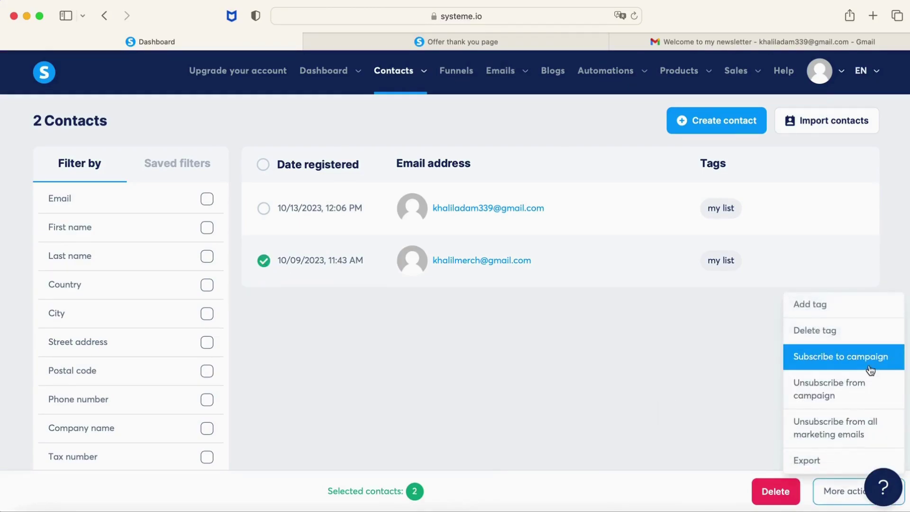
left_click(871, 370)
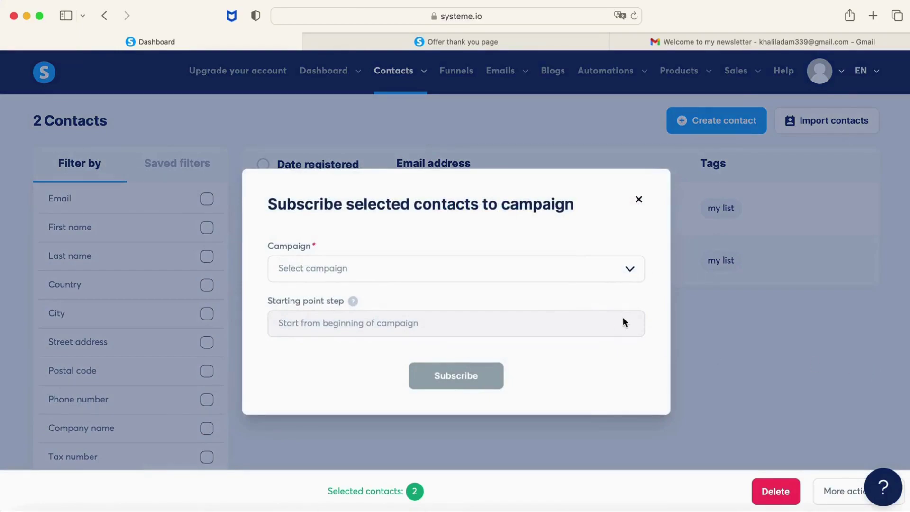
left_click(629, 269)
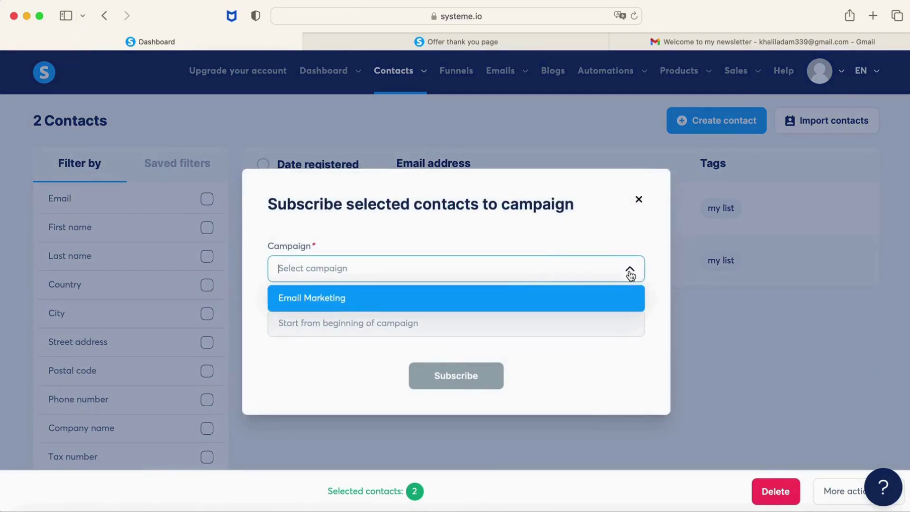
left_click(594, 298)
left_click(484, 323)
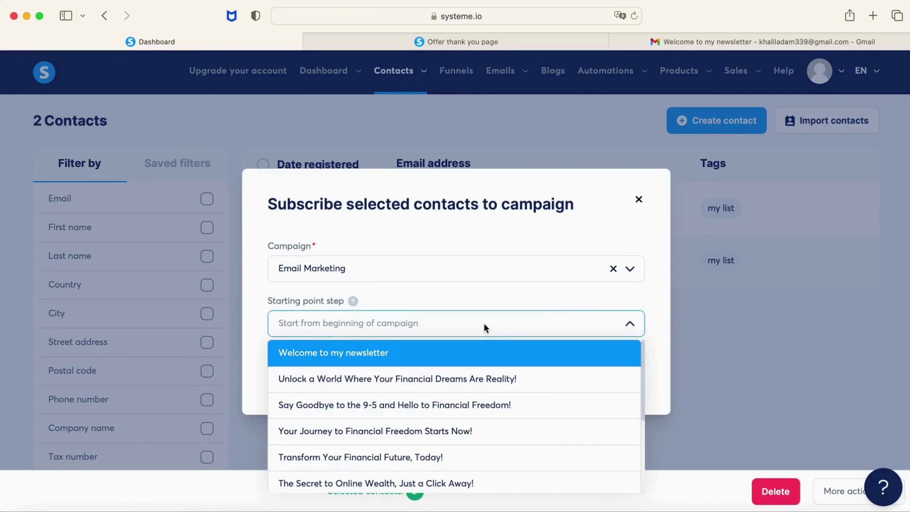
left_click(484, 323)
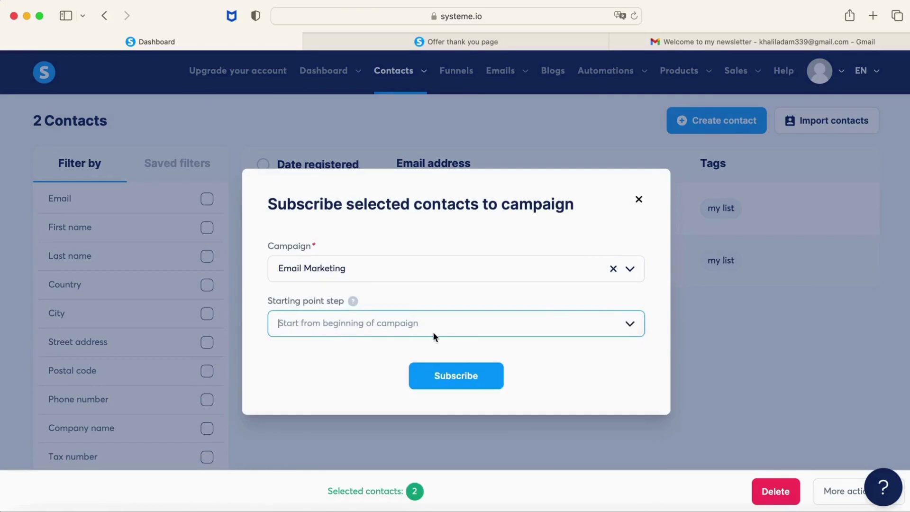
left_click(441, 376)
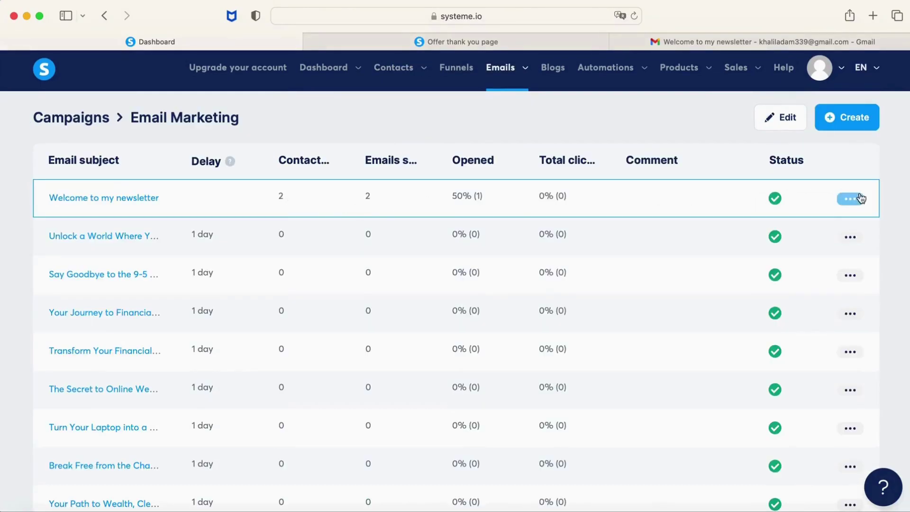
left_click(851, 198)
left_click(817, 209)
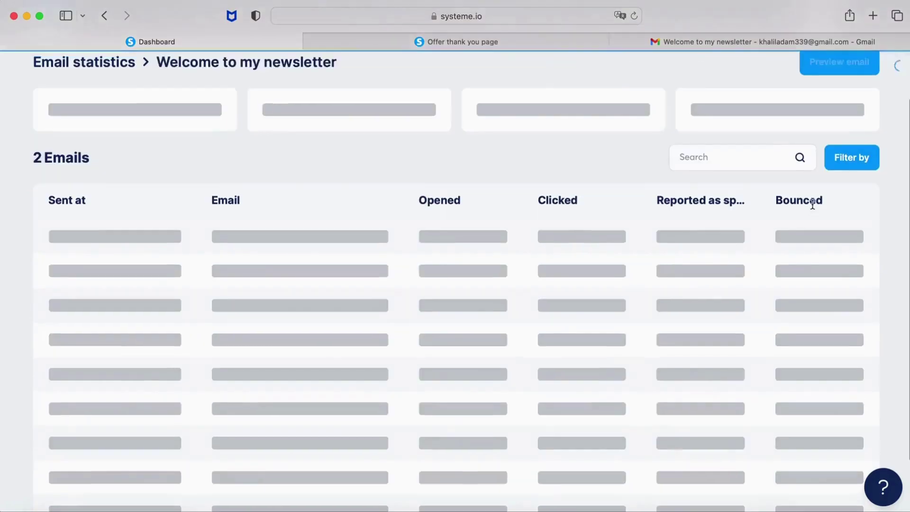